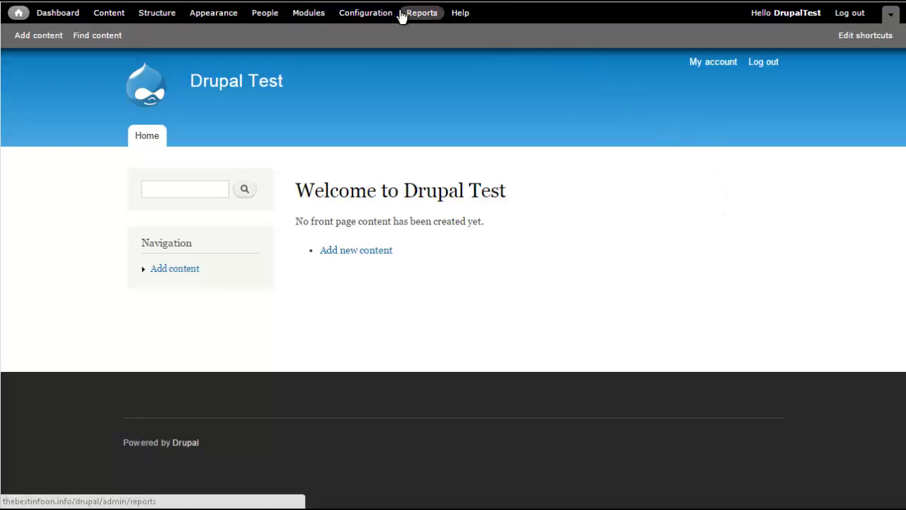
Step: Open the status report from the problem notice in the site configuration and review the temporary files directory entry
left_click(372, 16)
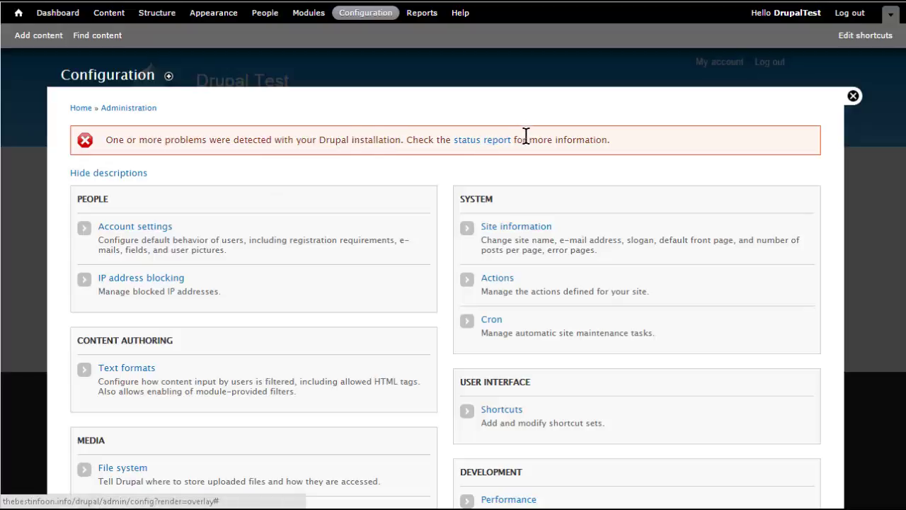
left_click(466, 142)
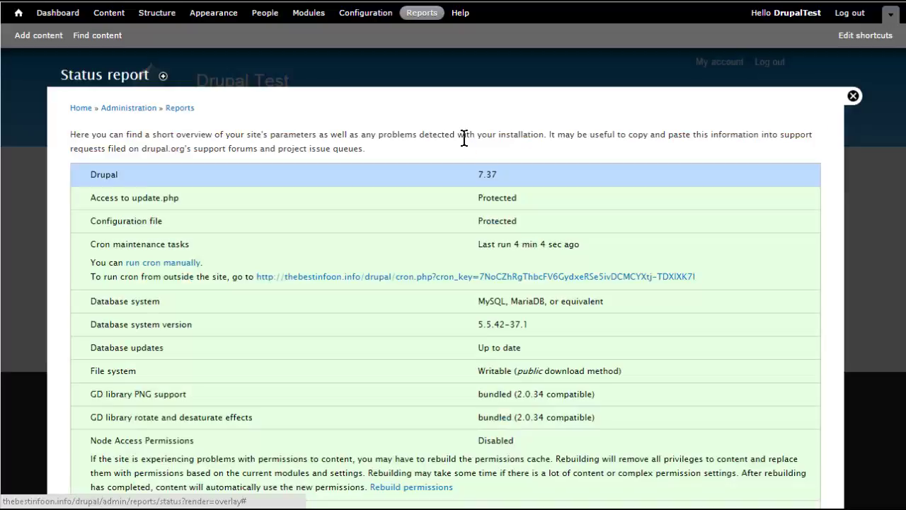
scroll(467, 153, "down", 1)
scroll(399, 296, "down", 1)
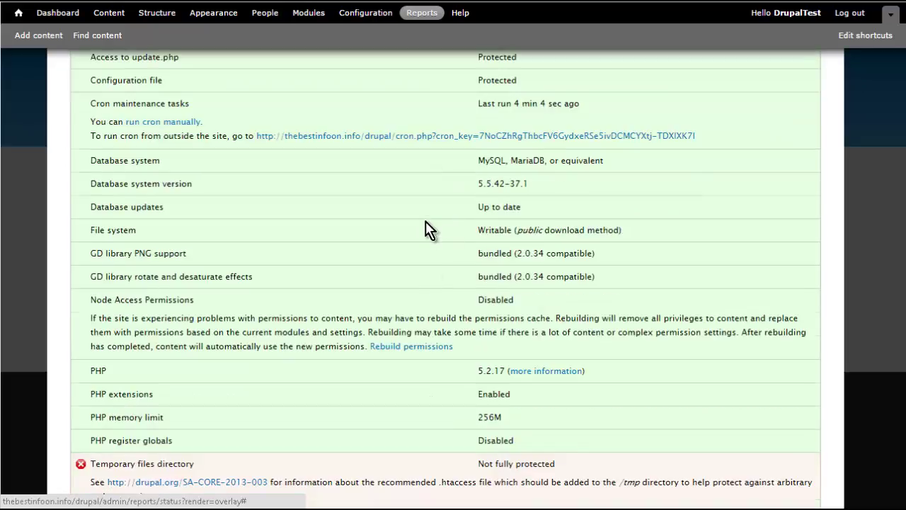
scroll(428, 230, "down", 3)
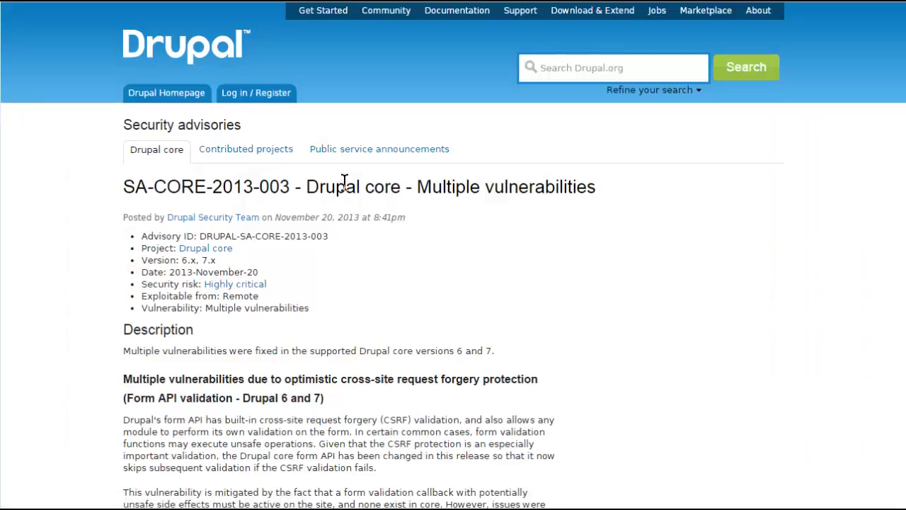
Step: Read the SA-CORE-2013-003 security advisory from its description through the Solution section
scroll(344, 180, "down", 8)
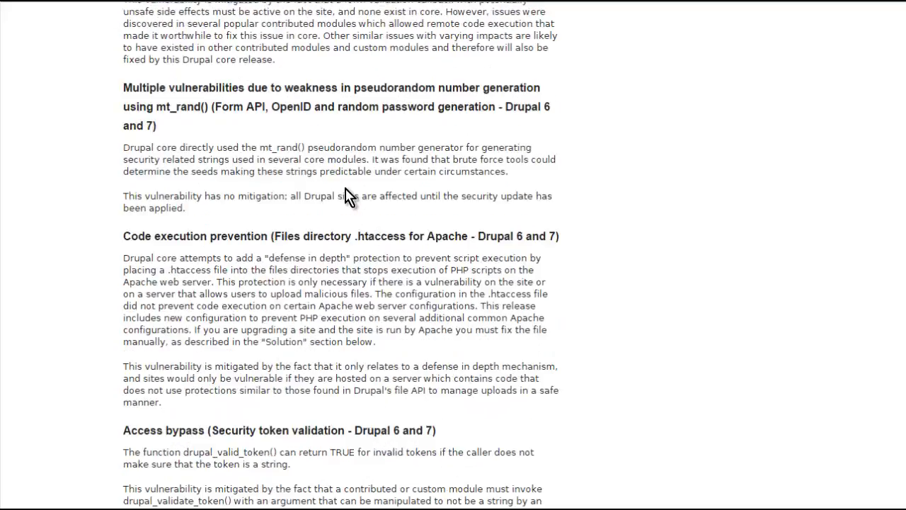
scroll(347, 197, "down", 5)
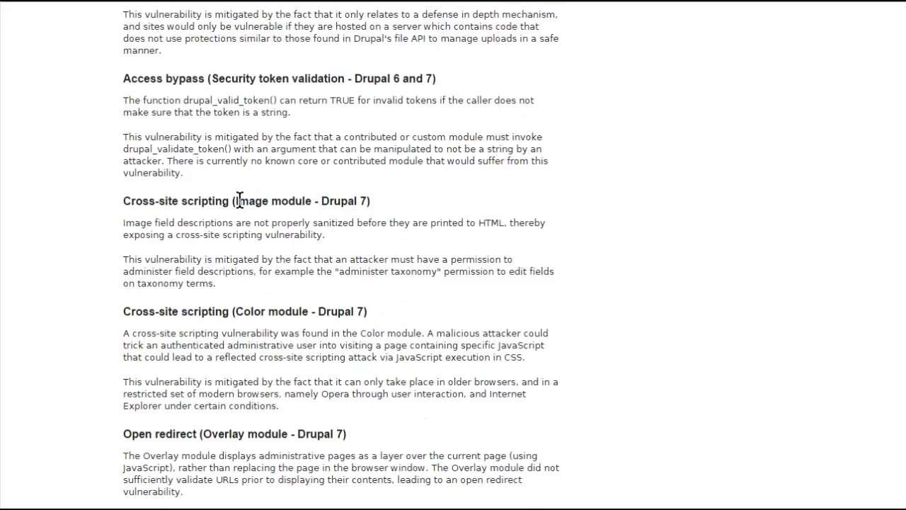
scroll(239, 201, "down", 6)
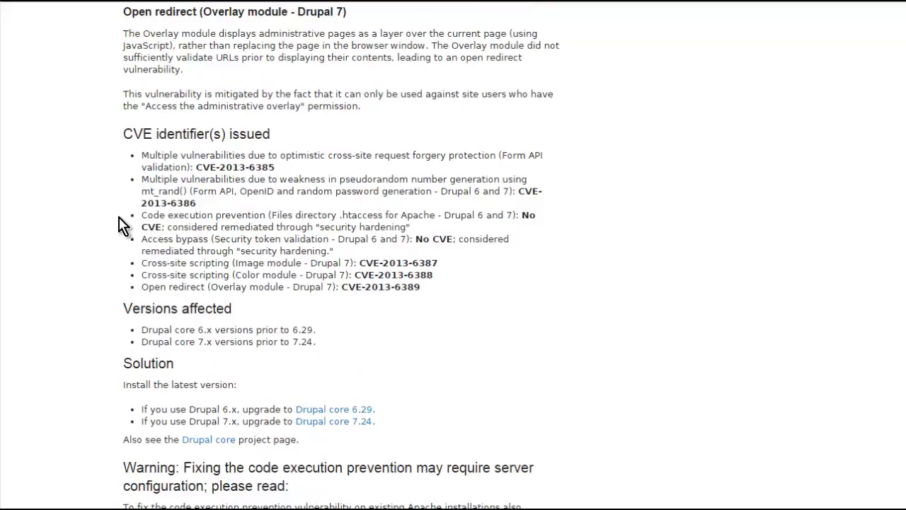
scroll(96, 284, "down", 1)
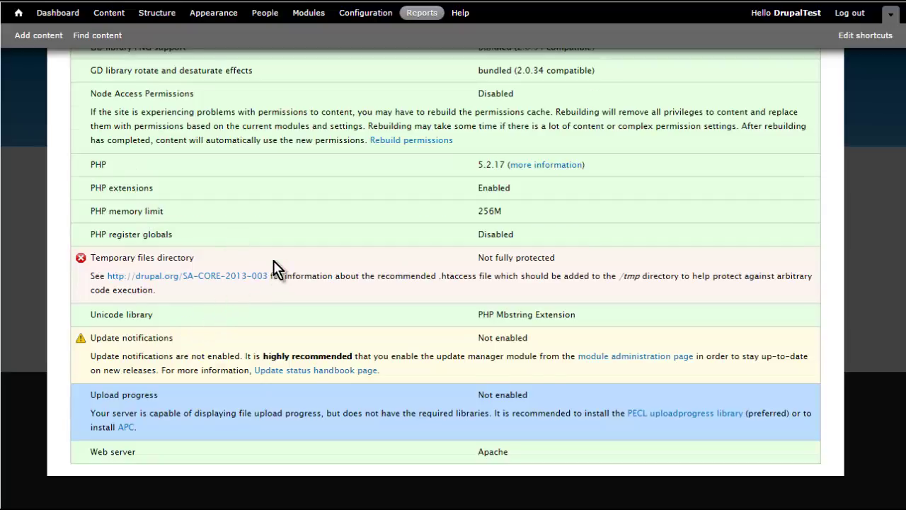
Step: Review the site's status report again from the Drupal version entry down to the update notifications entry
scroll(272, 260, "up", 5)
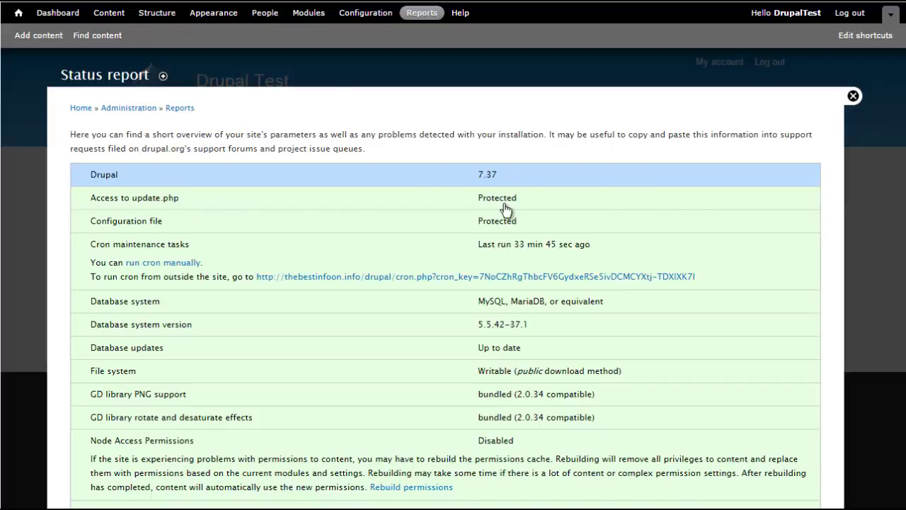
scroll(398, 211, "down", 5)
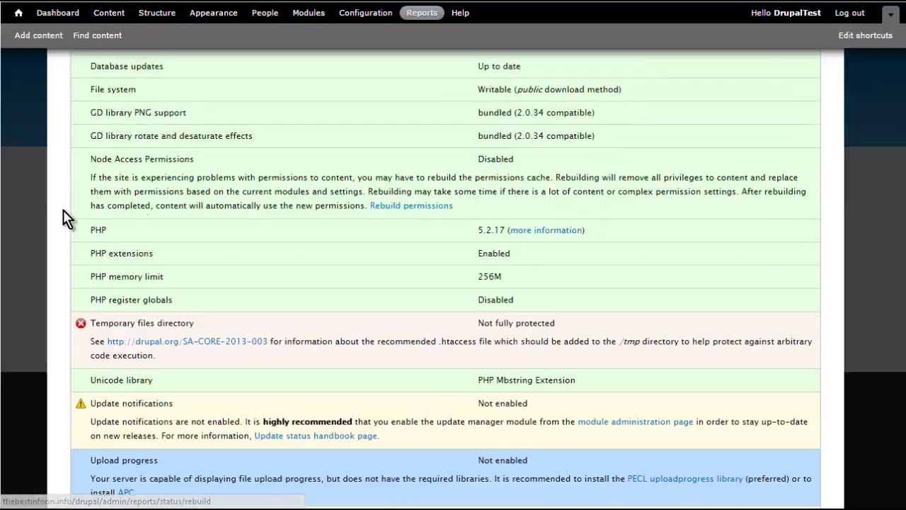
scroll(278, 269, "down", 2)
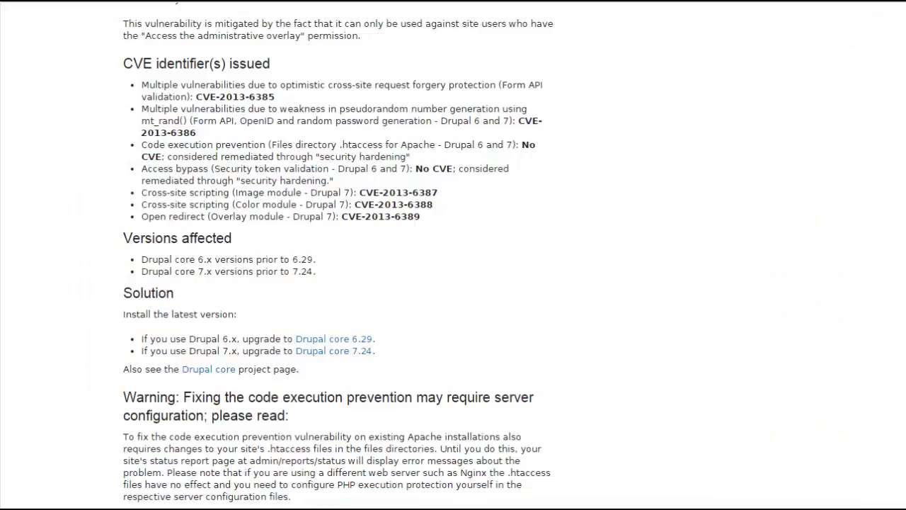
Step: Look through the security advisory for the recommended .htaccess file contents for Drupal 7
scroll(217, 237, "down", 15)
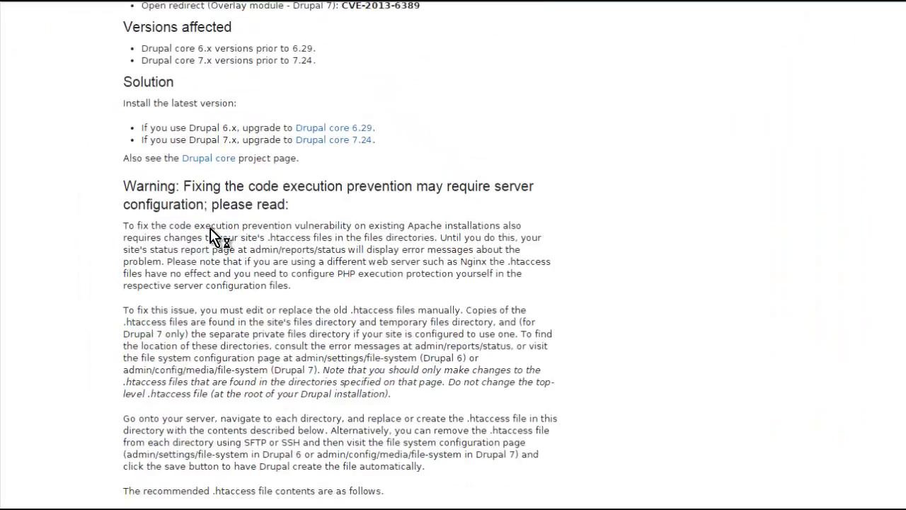
scroll(216, 223, "up", 4)
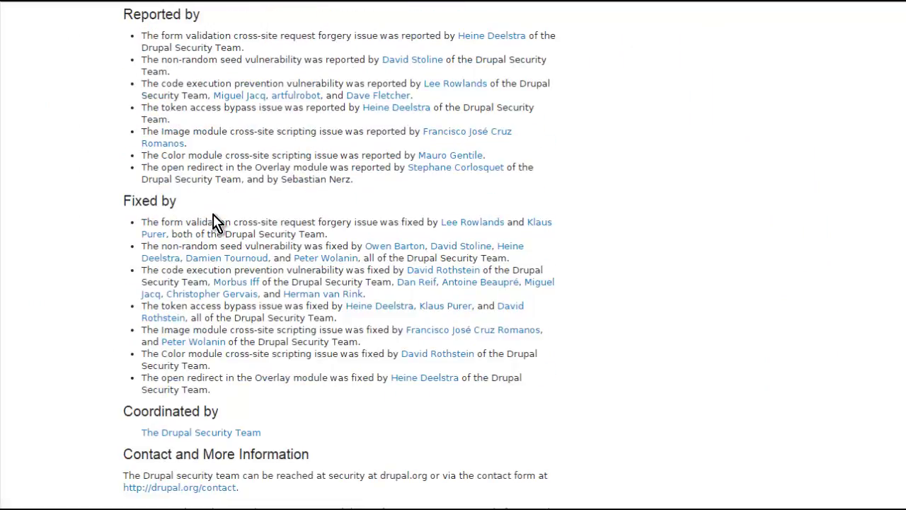
scroll(166, 163, "down", 3)
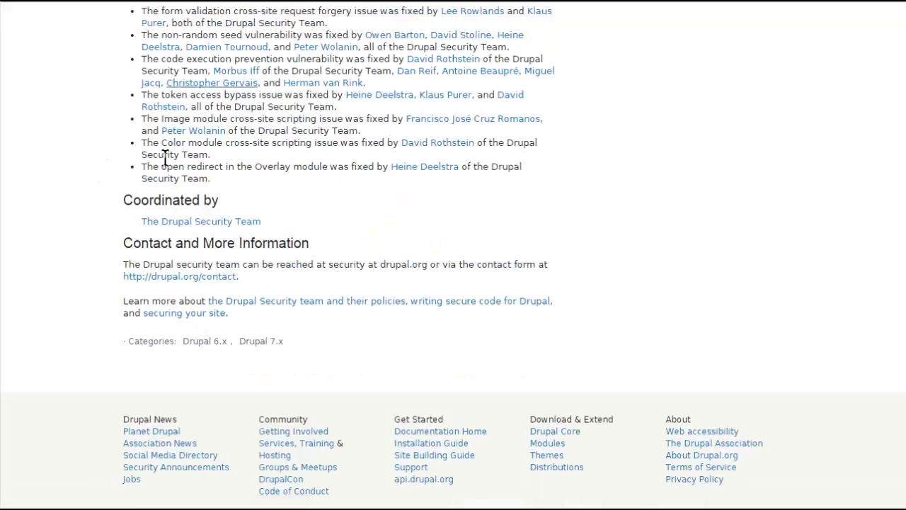
scroll(165, 160, "up", 5)
scroll(164, 157, "up", 4)
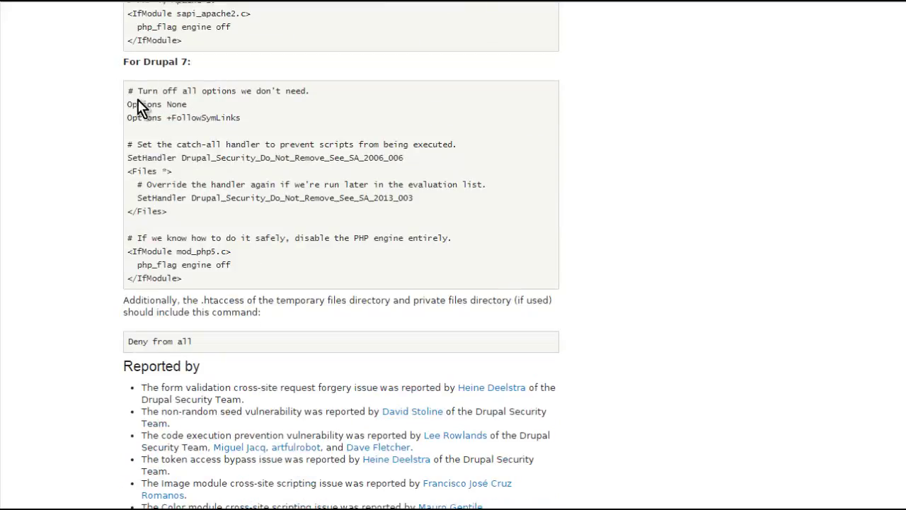
Step: Highlight the recommended Drupal 7 .htaccess code in the advisory and examine the lines around it
left_click_drag(129, 90, 215, 40)
scroll(243, 219, "down", 7)
scroll(228, 158, "up", 4)
scroll(233, 71, "up", 1)
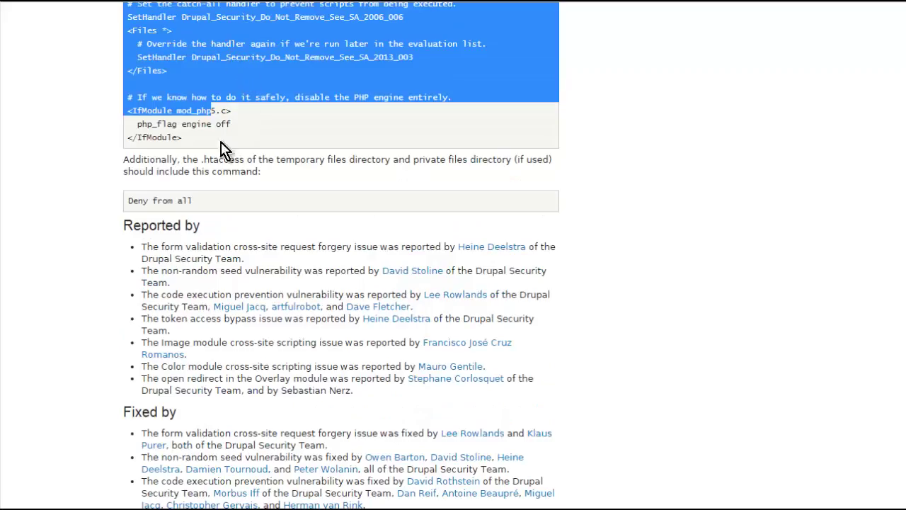
scroll(199, 124, "up", 2)
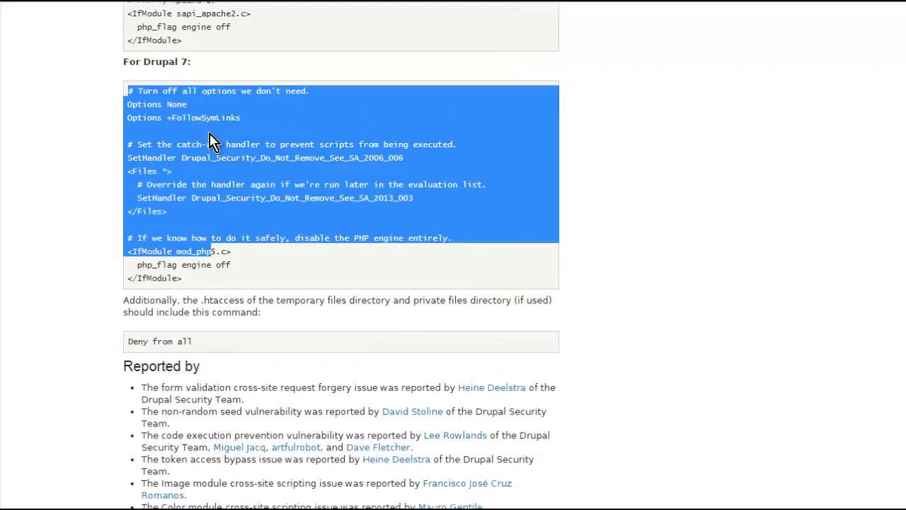
left_click(142, 100)
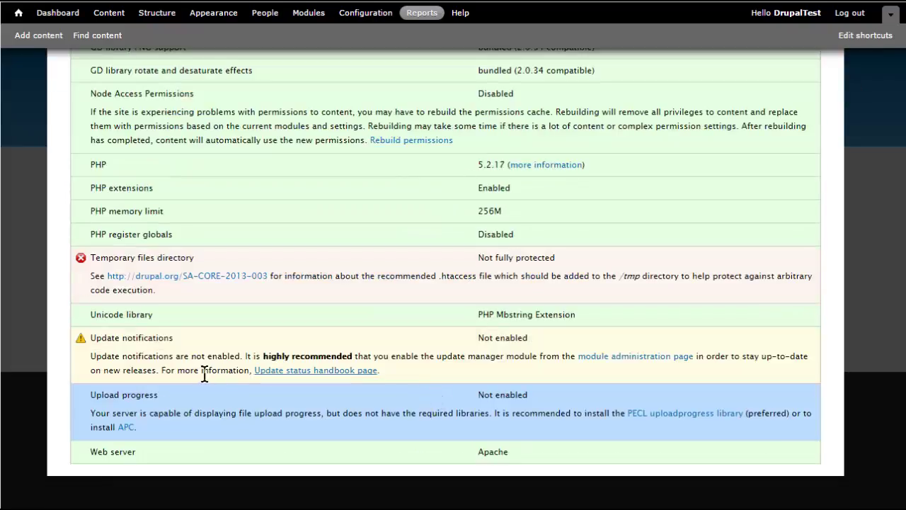
Step: Open the Site information settings from the site configuration and set the slogan to "My Drupal Site"
scroll(432, 396, "up", 5)
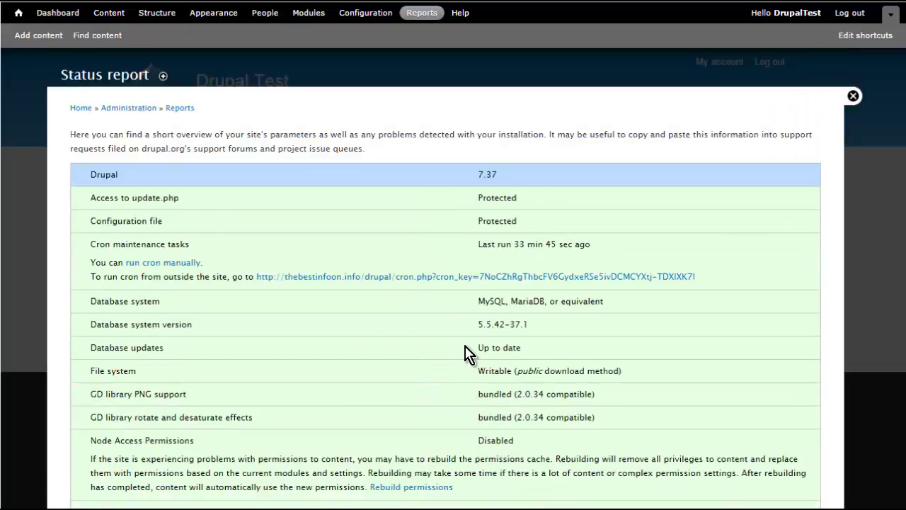
left_click(361, 13)
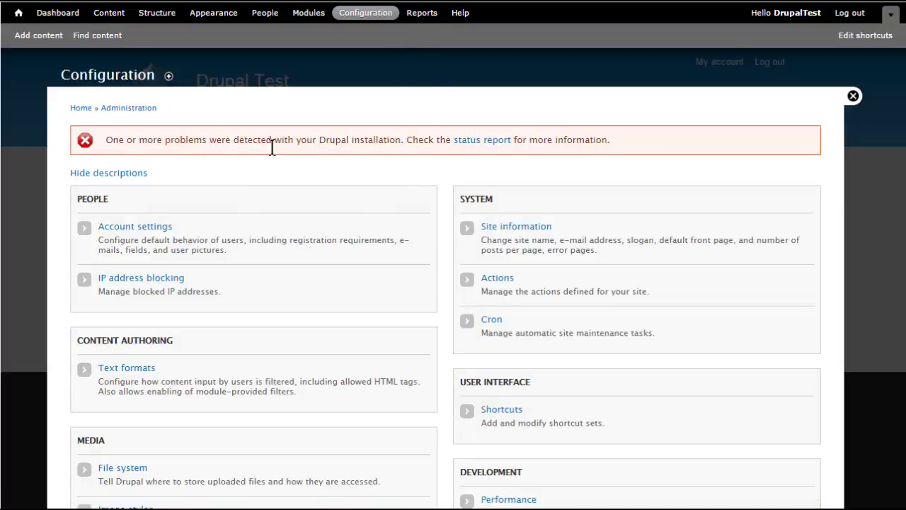
left_click(510, 228)
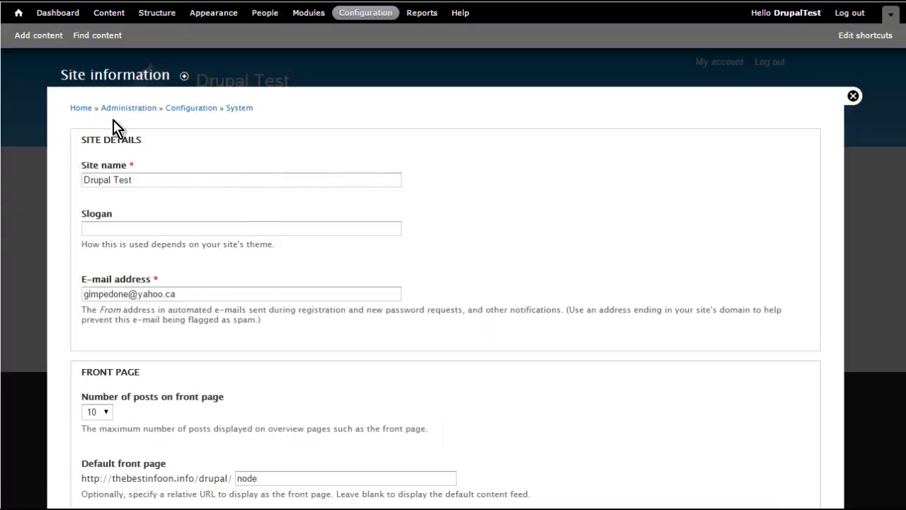
left_click(106, 230)
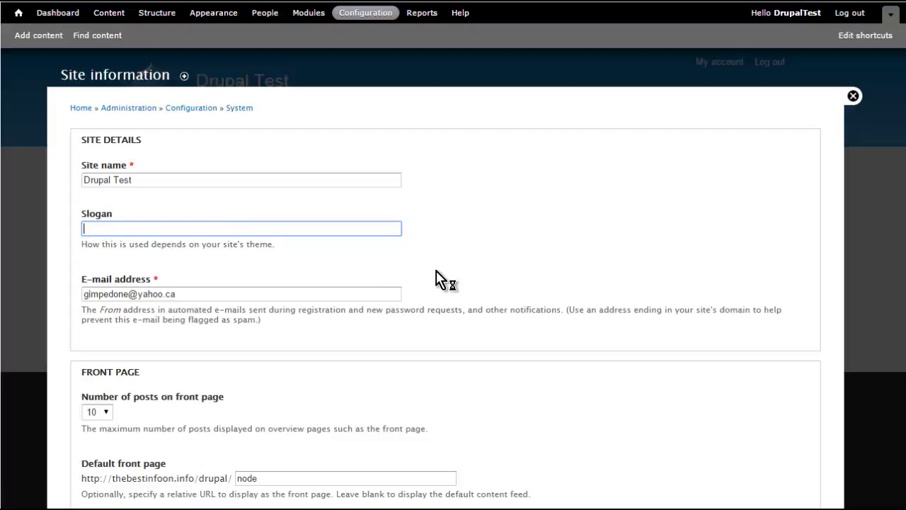
type("My Drupal Site")
Step: Review the front page and error page settings, and save the site information configuration
scroll(378, 283, "down", 1)
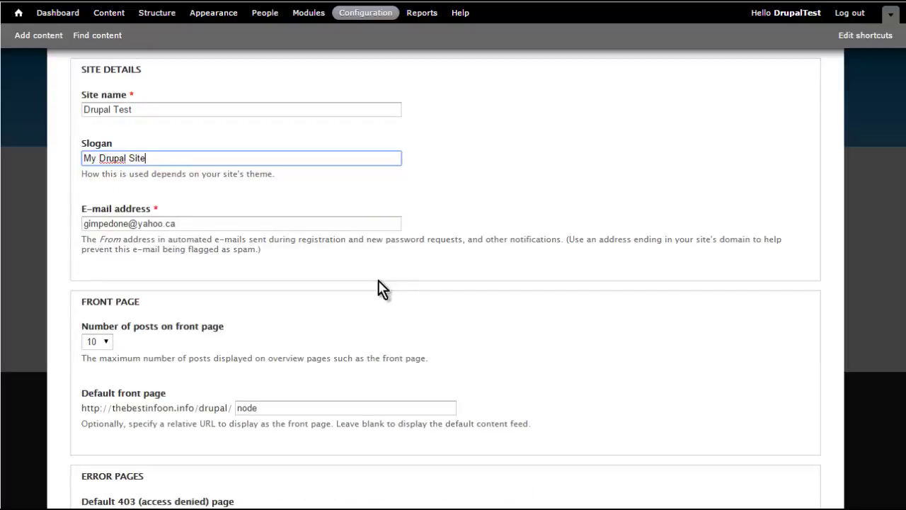
scroll(233, 243, "down", 1)
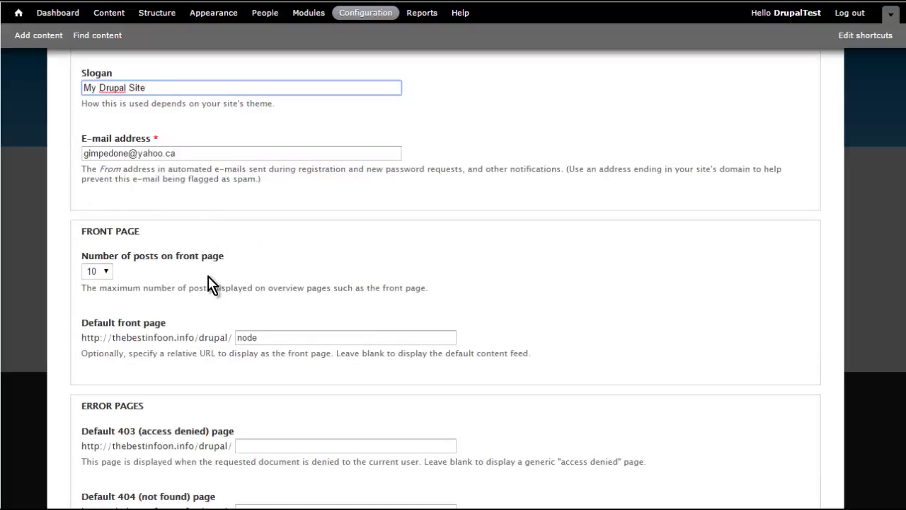
scroll(212, 283, "down", 1)
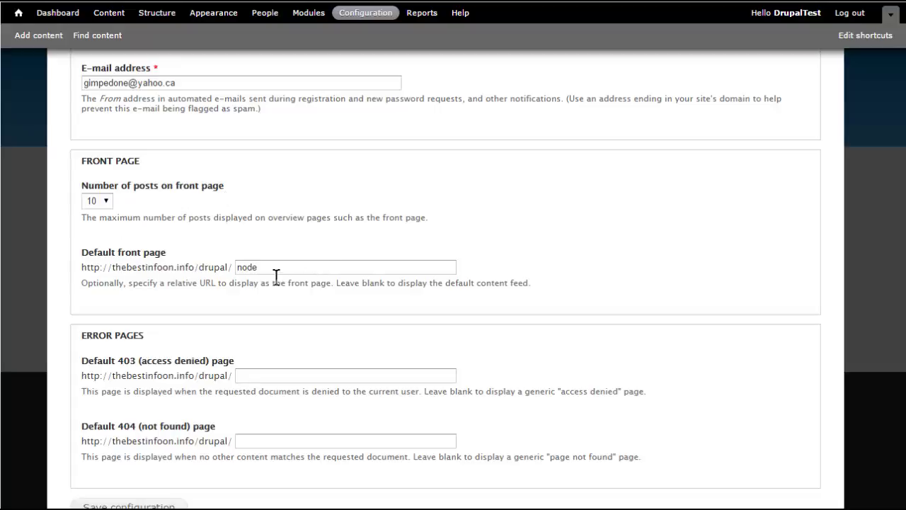
scroll(291, 271, "down", 2)
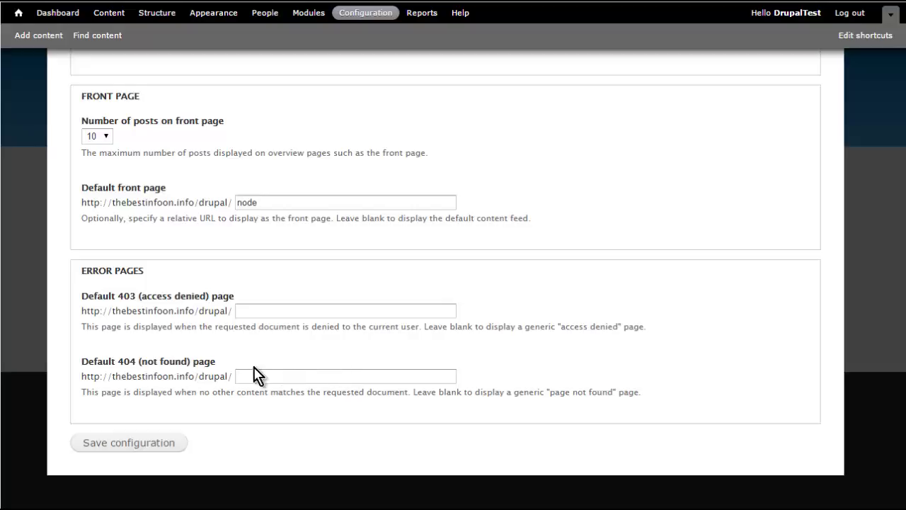
scroll(319, 340, "up", 3)
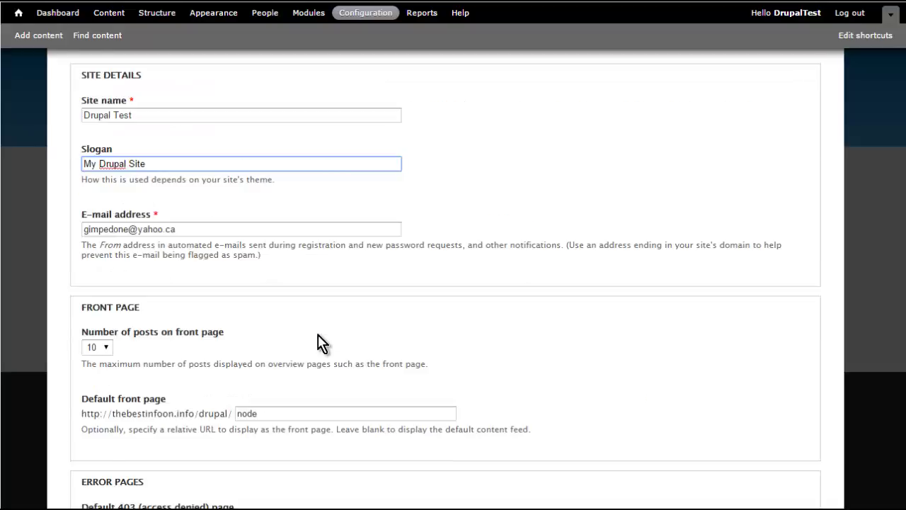
scroll(319, 340, "up", 1)
scroll(257, 370, "down", 4)
left_click(119, 443)
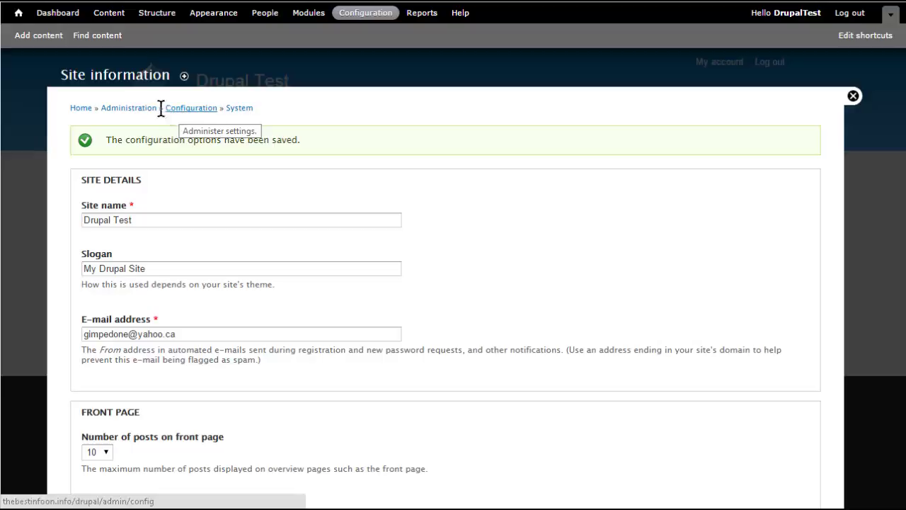
Step: Open the account settings from the site configuration and review the anonymous user, administrator role, registration and cancellation options
left_click(198, 111)
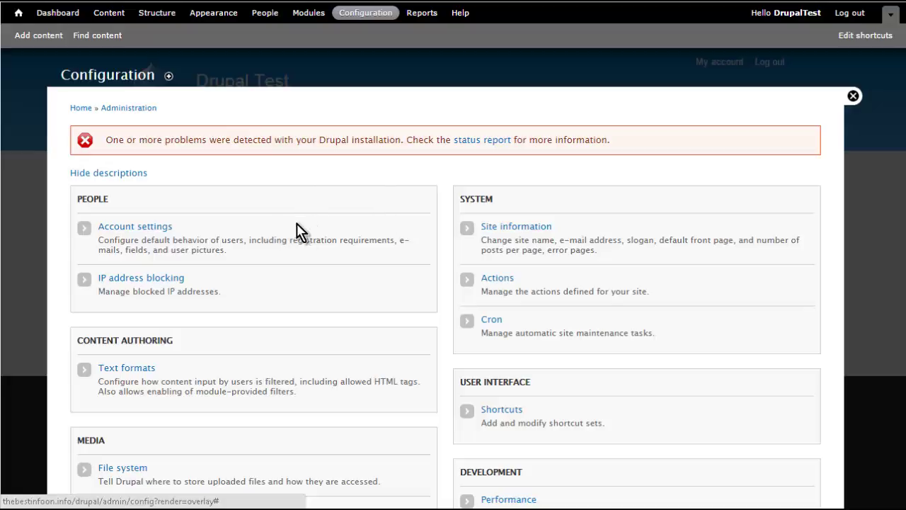
left_click(168, 228)
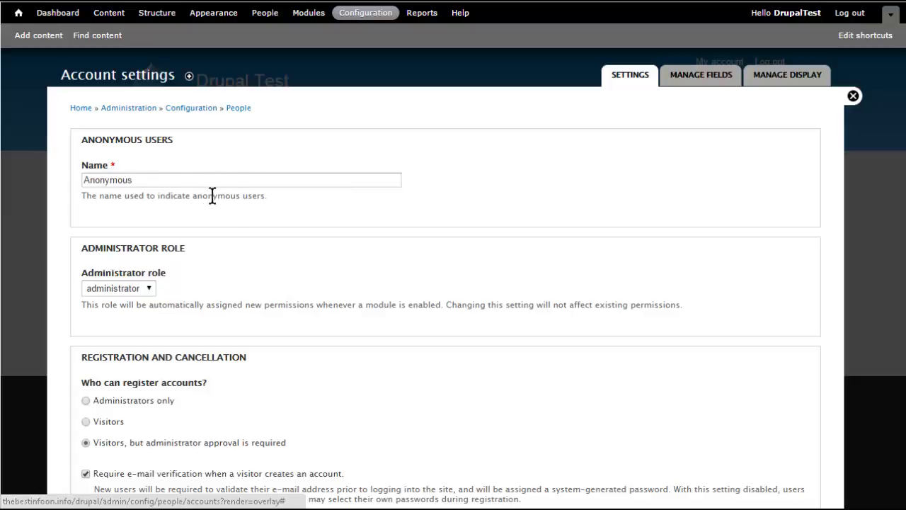
scroll(305, 229, "down", 2)
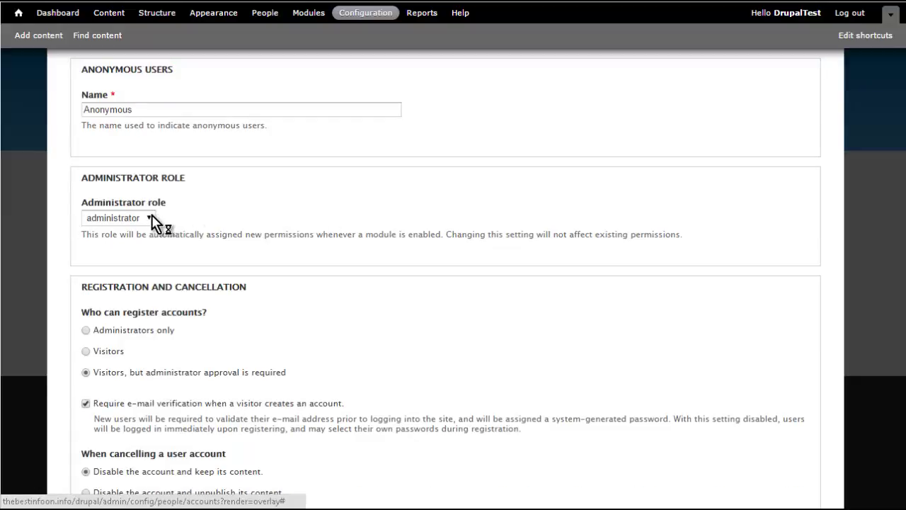
scroll(301, 226, "down", 2)
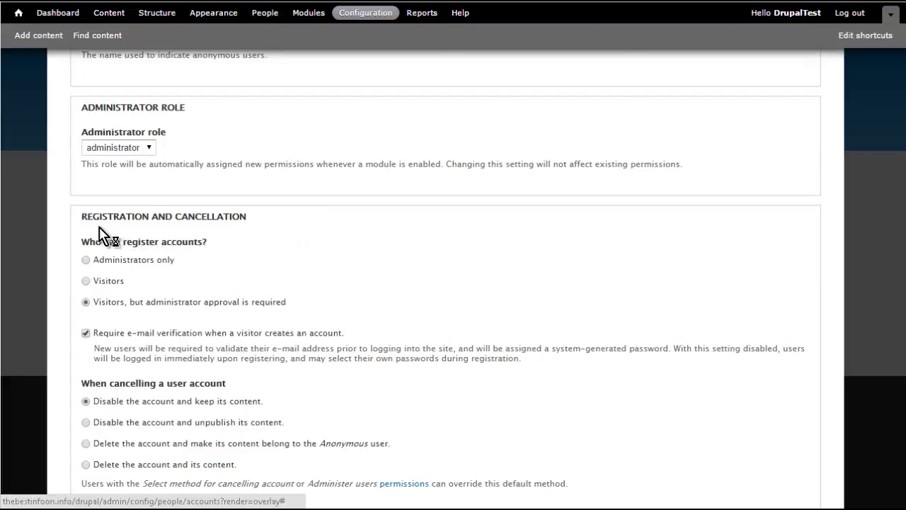
scroll(304, 257, "down", 2)
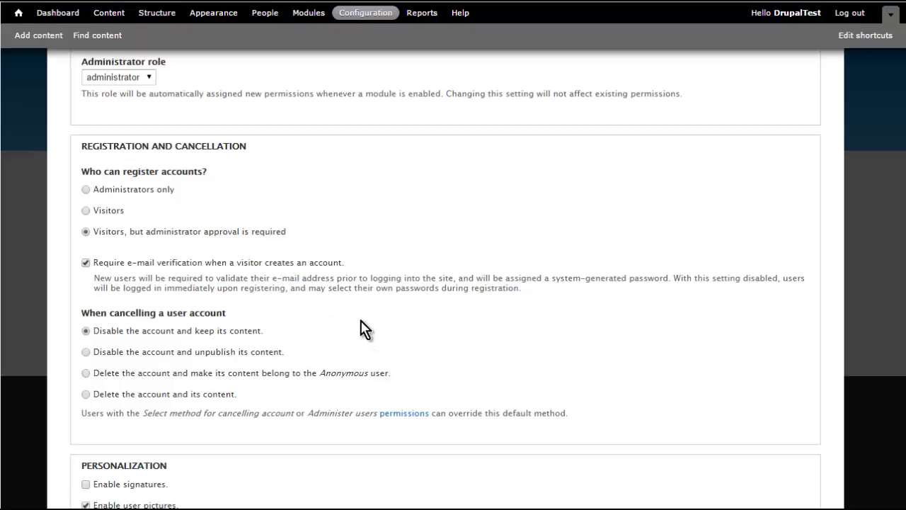
scroll(354, 328, "down", 1)
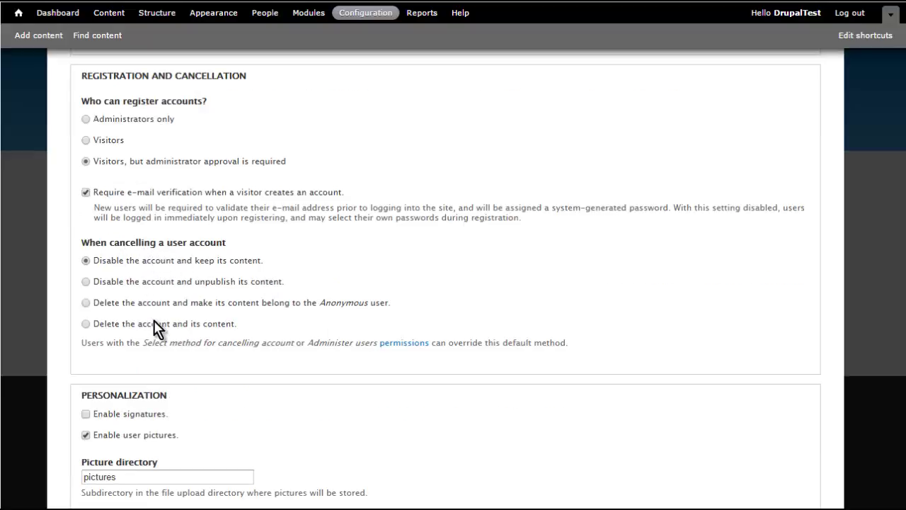
Step: Review the personalization options in the account settings, from signatures and user pictures to upload limits and picture guidelines
scroll(300, 272, "down", 2)
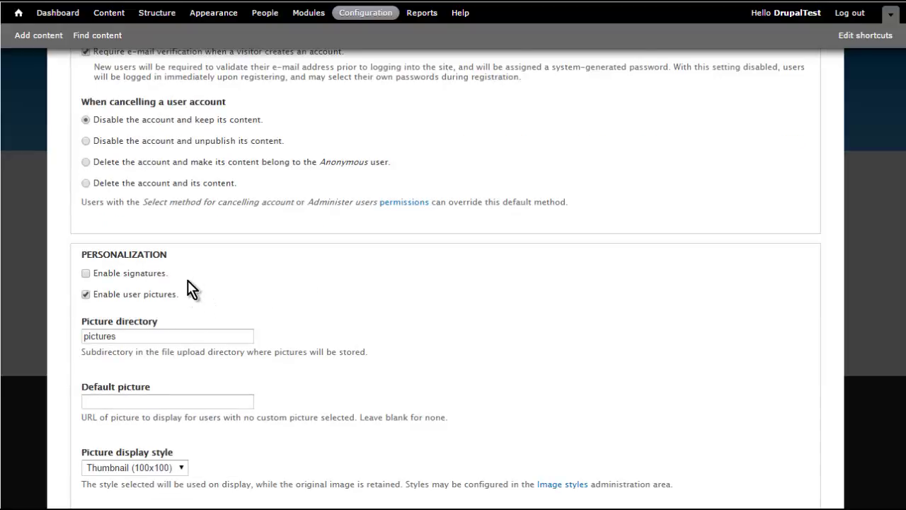
scroll(281, 278, "down", 2)
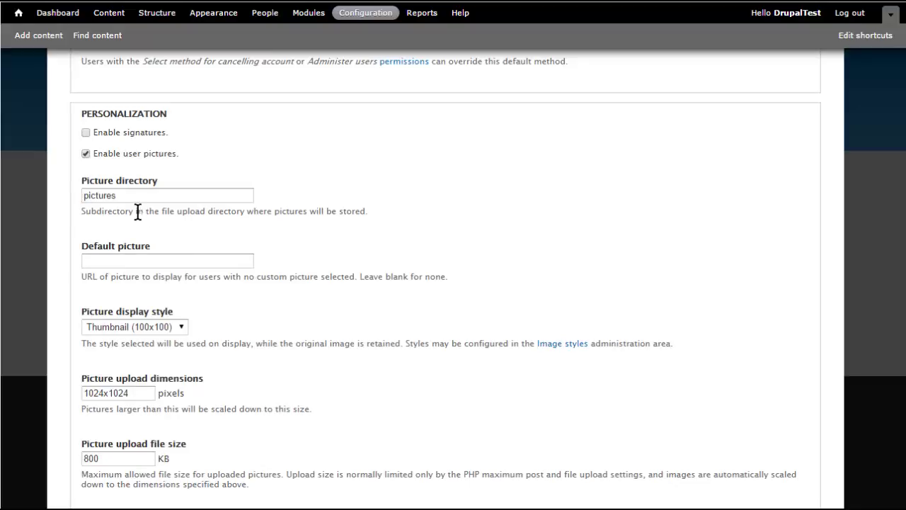
scroll(241, 244, "down", 1)
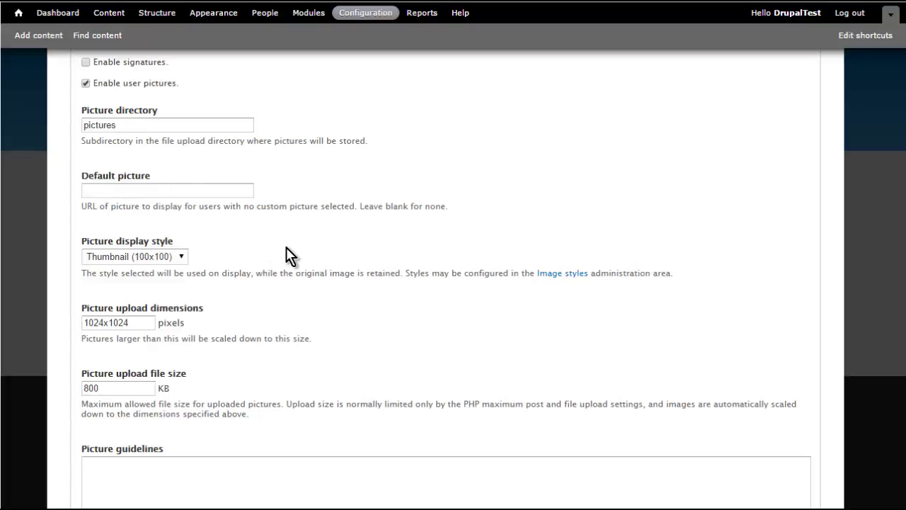
scroll(205, 233, "down", 1)
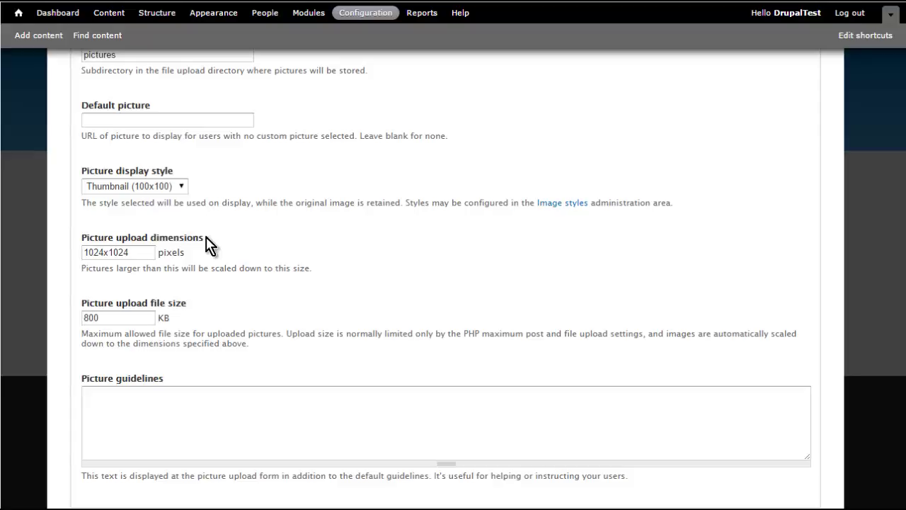
scroll(207, 255, "down", 1)
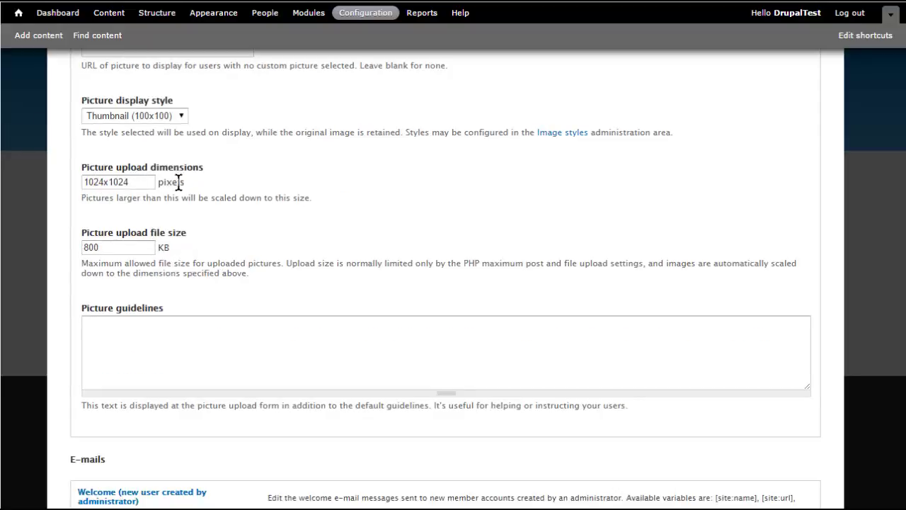
scroll(236, 253, "down", 1)
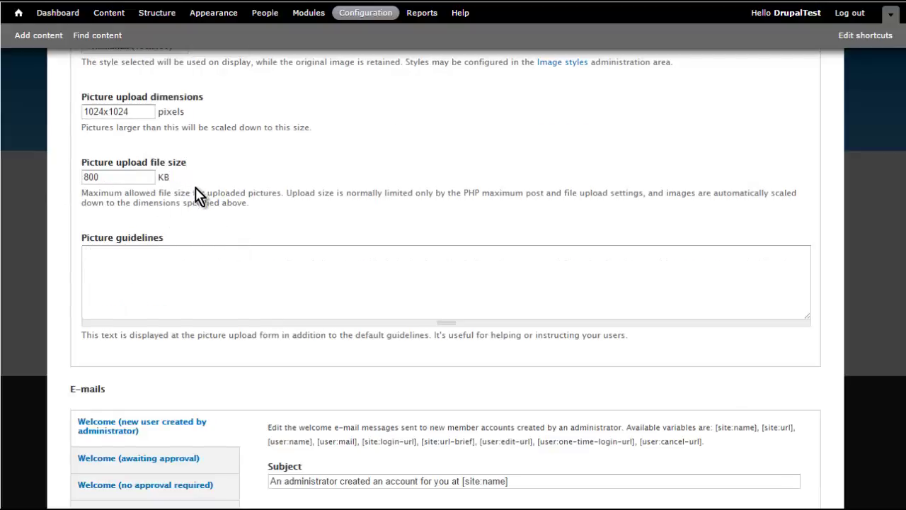
scroll(204, 197, "down", 1)
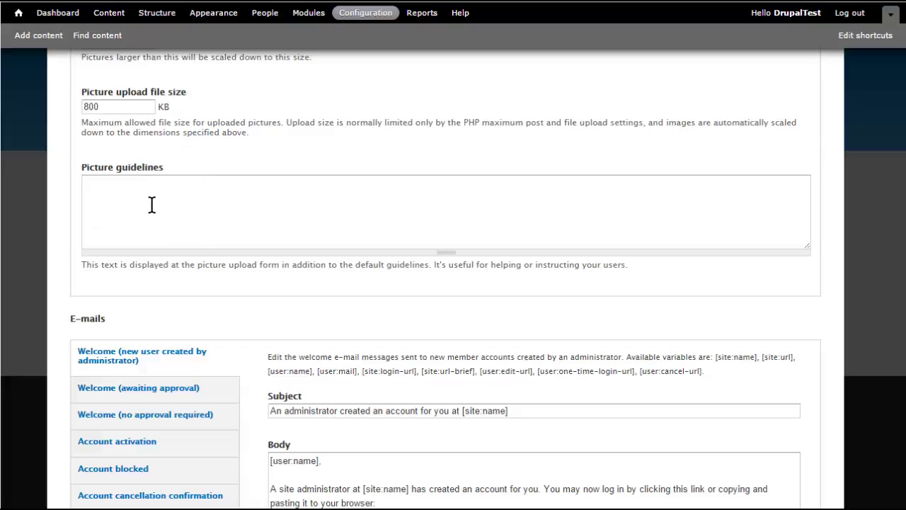
scroll(178, 183, "down", 1)
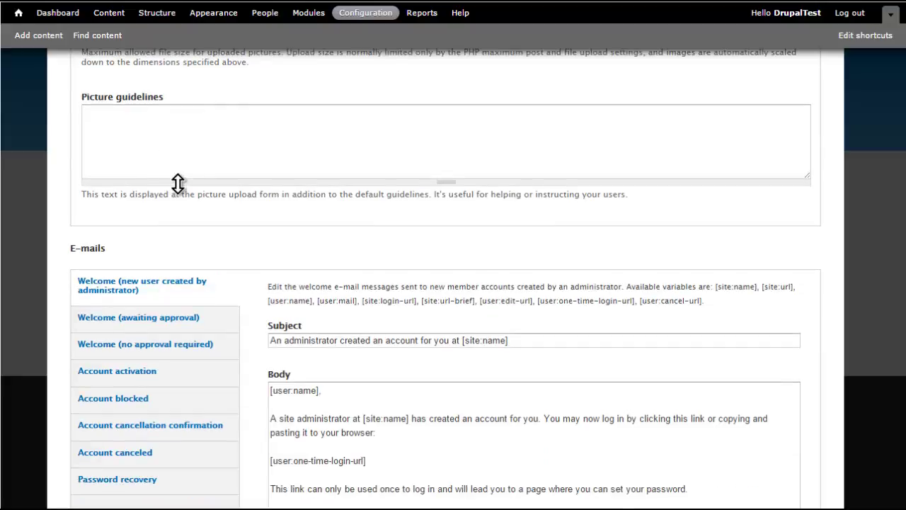
Step: Examine the account e-mail templates and view the welcome message for users awaiting approval
scroll(178, 183, "down", 1)
scroll(178, 185, "down", 1)
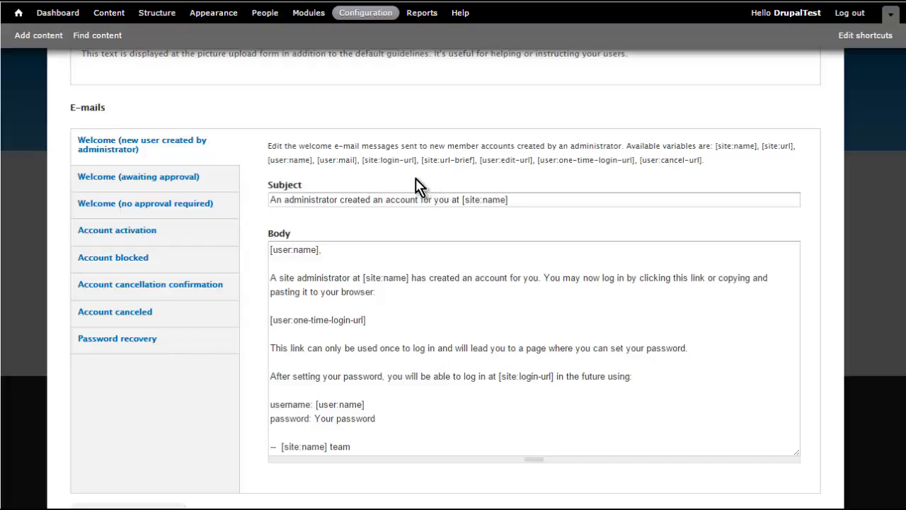
left_click(167, 186)
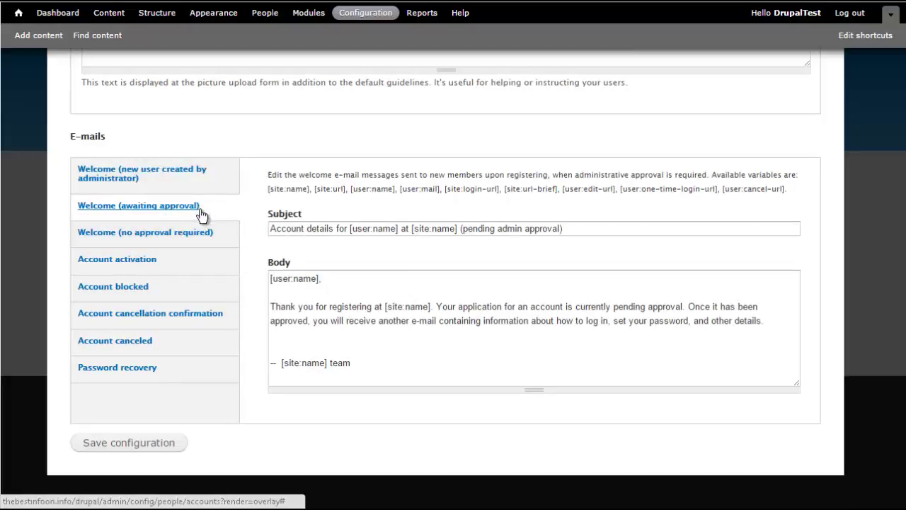
Step: Return to the site configuration, look at IP address blocking and open the Text formats overview
scroll(229, 222, "up", 15)
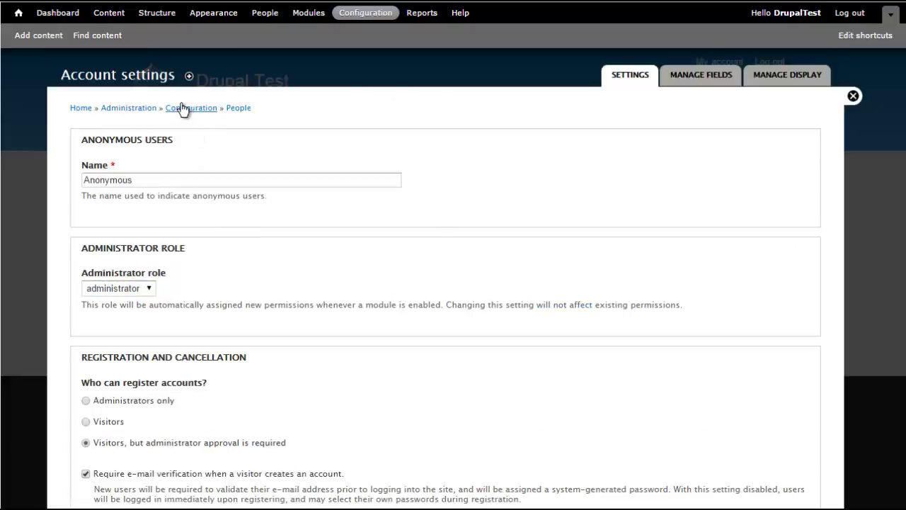
left_click(183, 107)
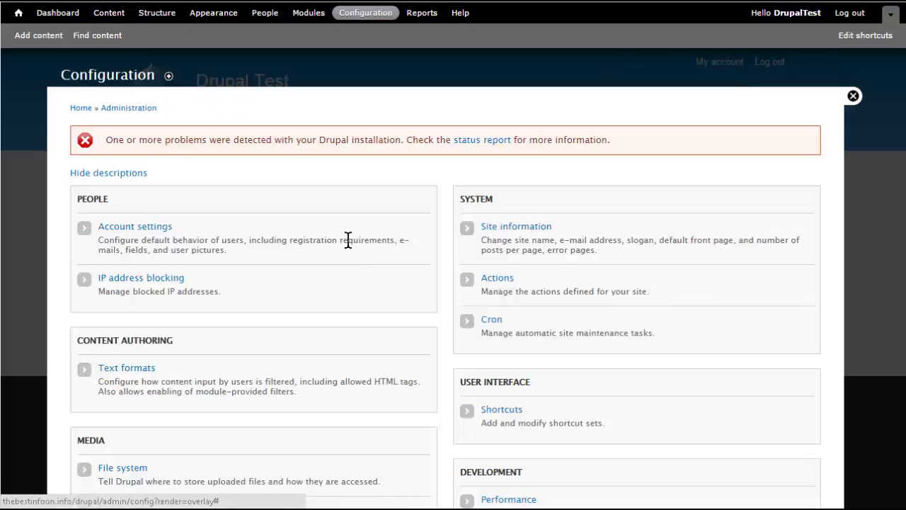
left_click(120, 278)
left_click(141, 369)
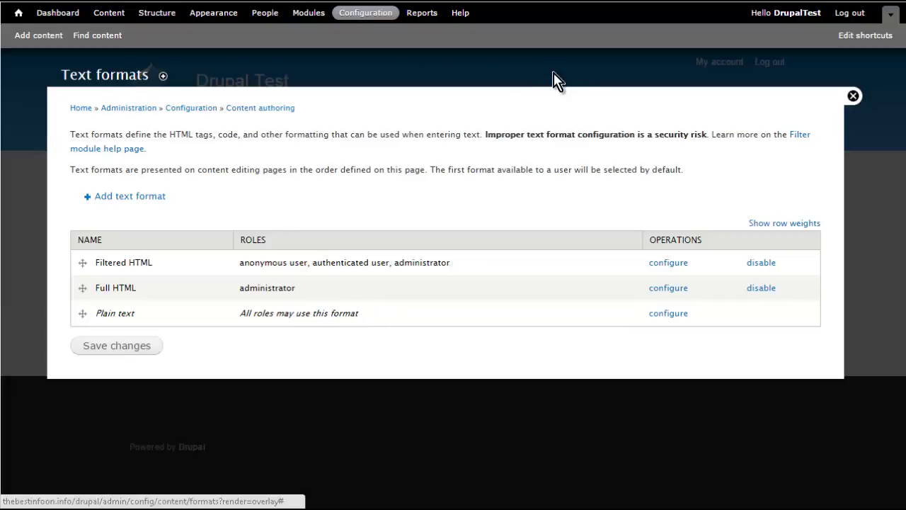
Step: Go back to the site configuration and open the File system settings to review the storage paths and download method
left_click(198, 110)
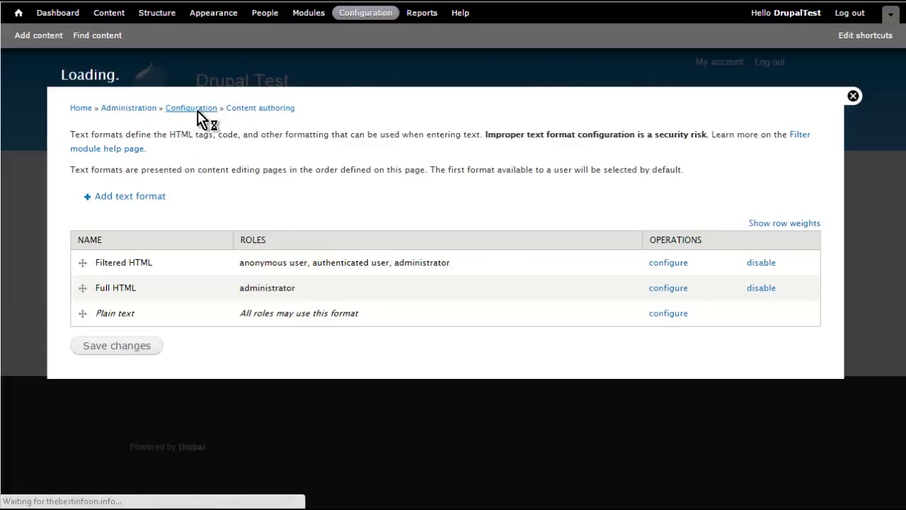
scroll(202, 117, "down", 5)
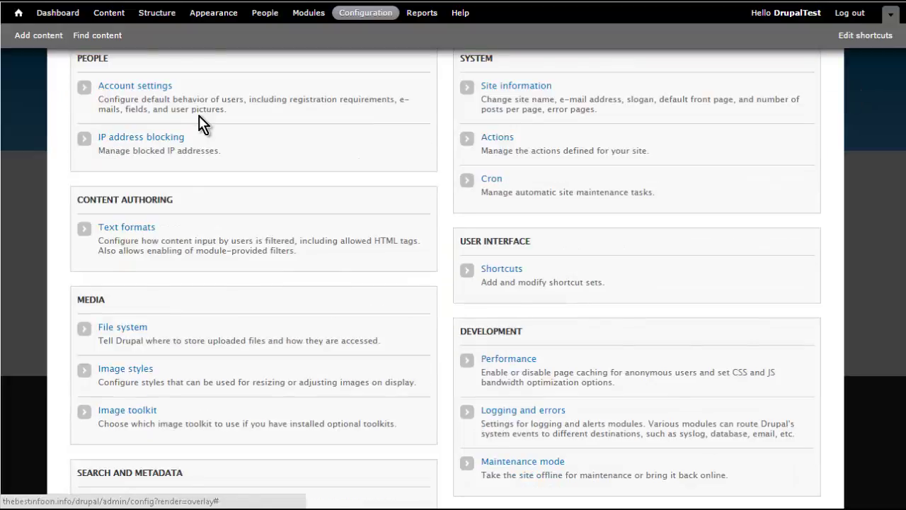
scroll(99, 152, "down", 1)
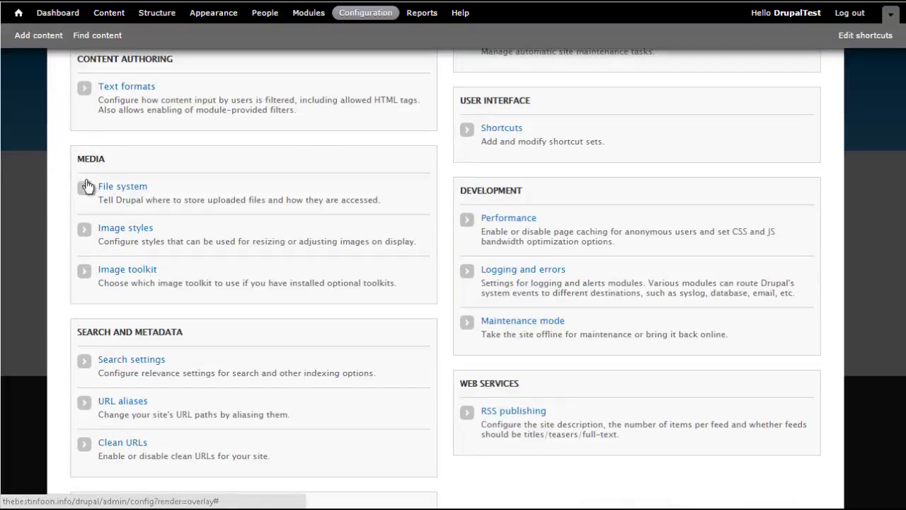
left_click(117, 188)
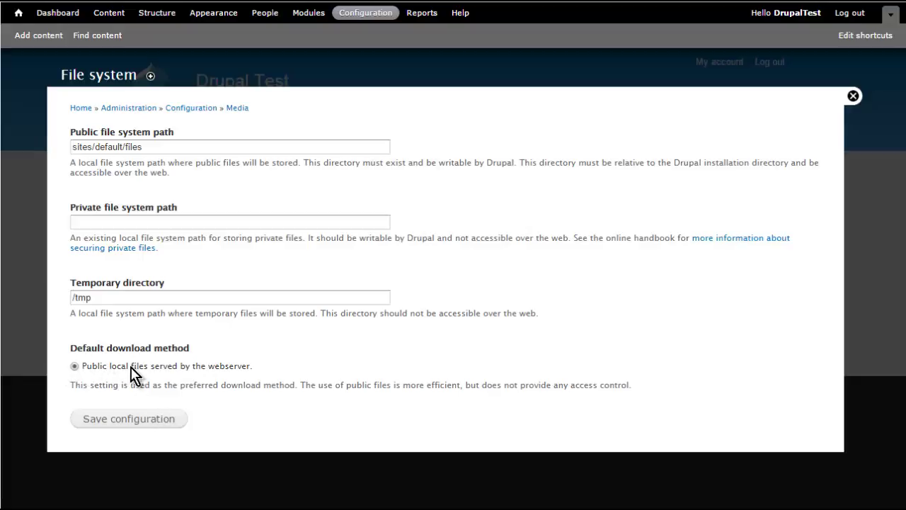
Step: Return to the site configuration and open the Image styles page to view the available styles
left_click(171, 109)
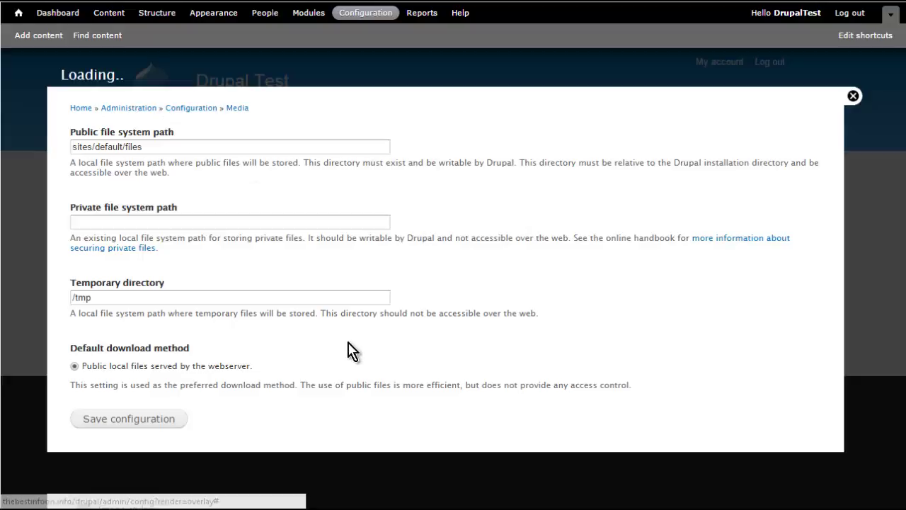
scroll(292, 341, "down", 2)
scroll(292, 341, "down", 2)
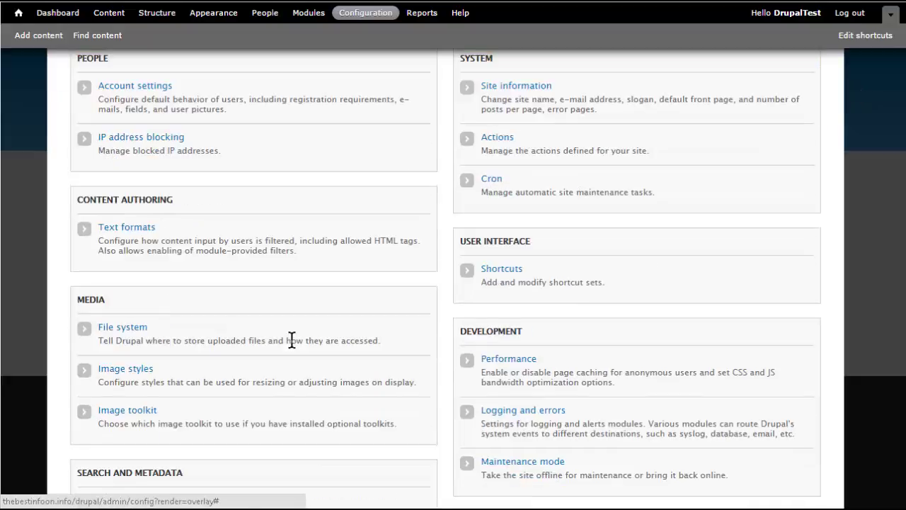
scroll(293, 340, "down", 4)
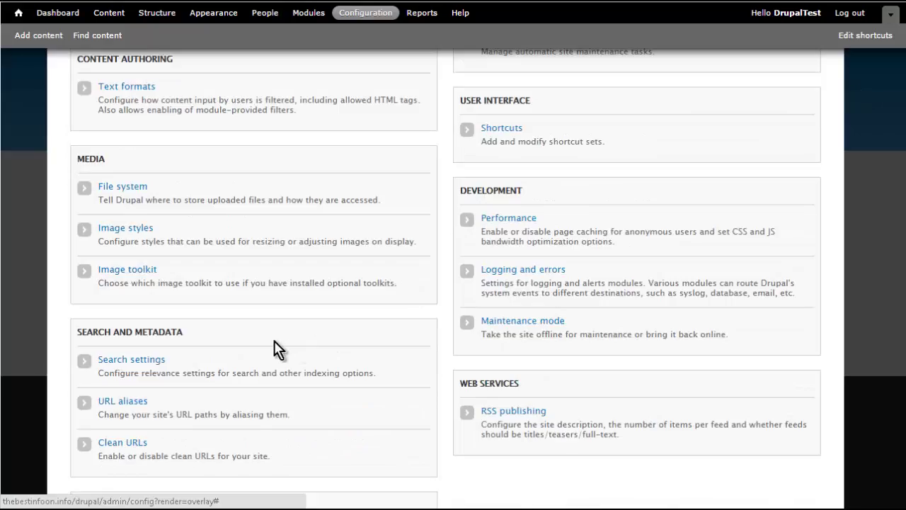
left_click(139, 231)
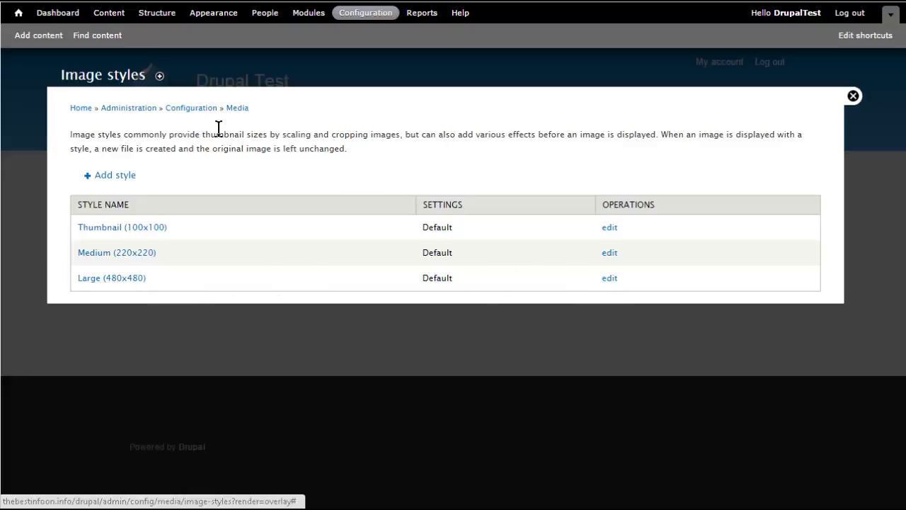
Step: Go back to the site configuration and open the Image toolkit page to check the JPEG quality setting
left_click(175, 112)
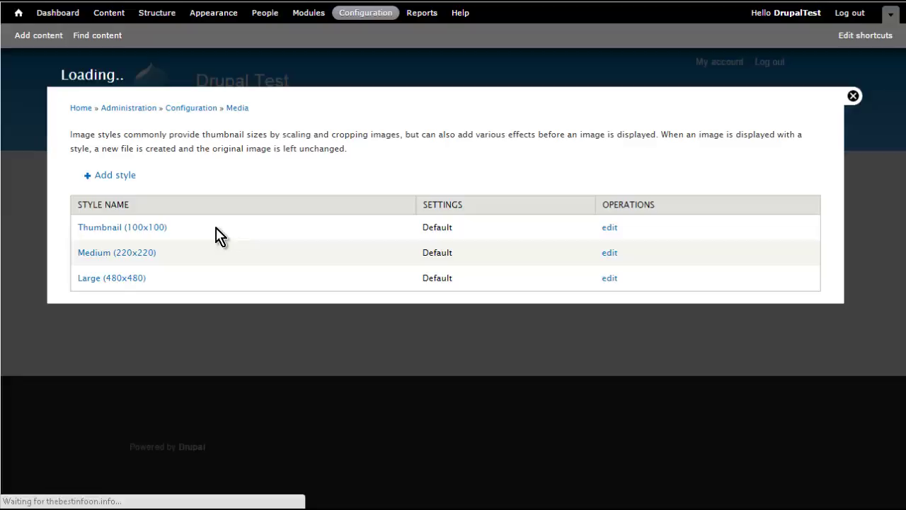
scroll(220, 238, "down", 4)
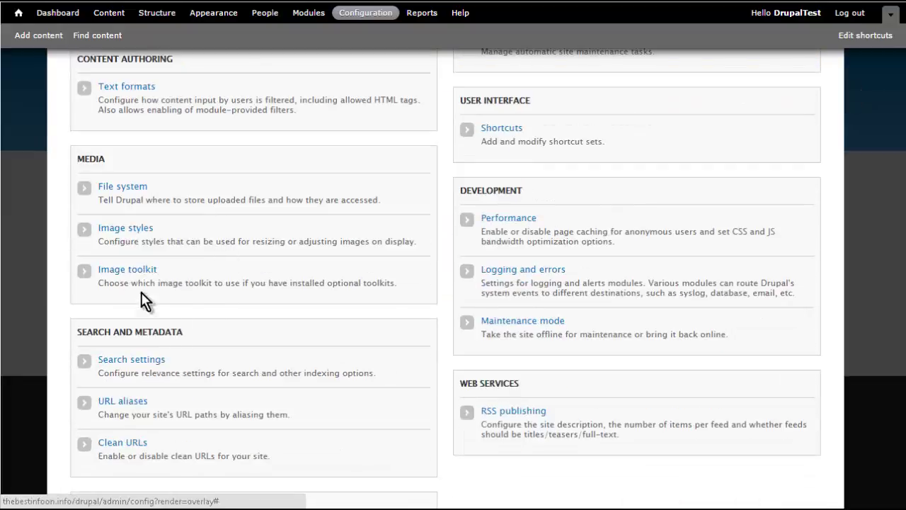
left_click(129, 270)
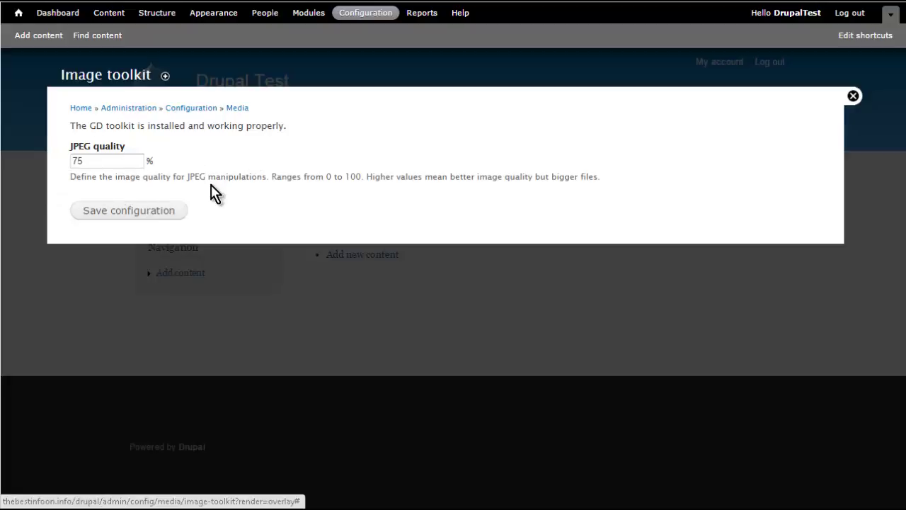
Step: Return to the site configuration and open Search settings to review the indexing, active search module and content ranking options
left_click(186, 110)
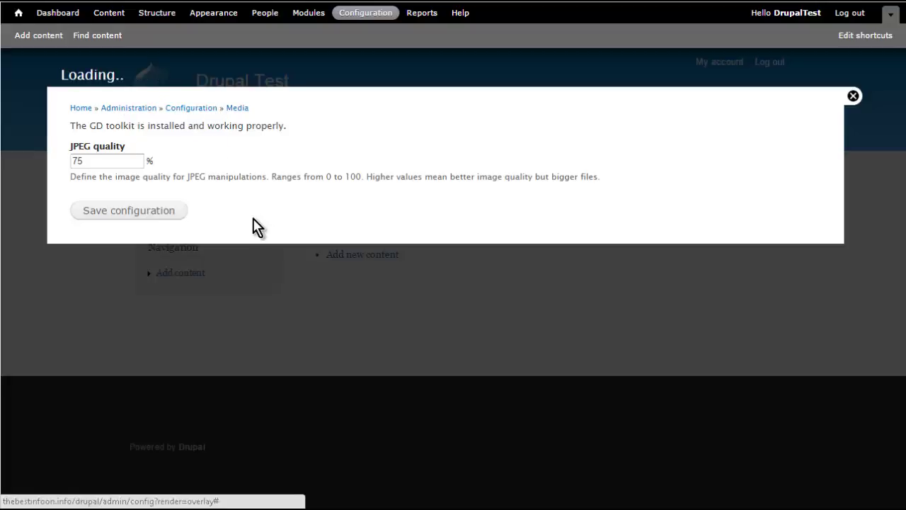
scroll(221, 238, "down", 5)
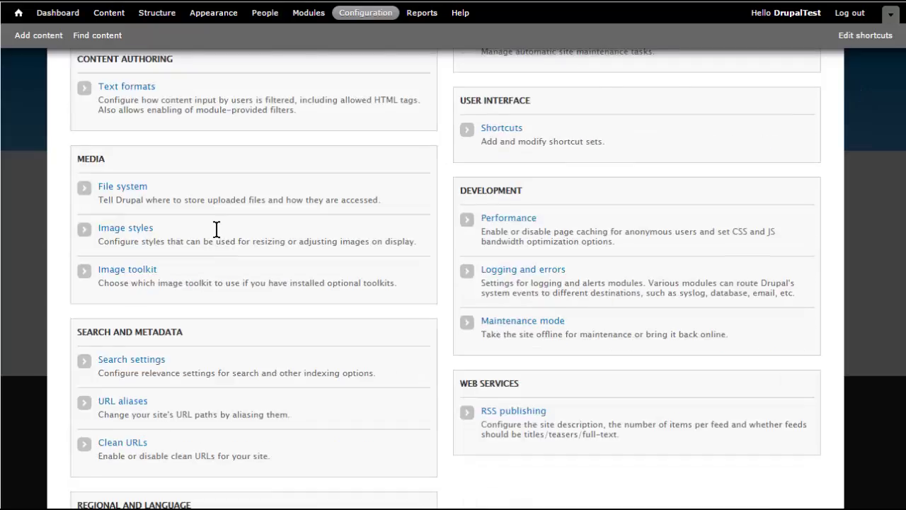
scroll(219, 237, "down", 4)
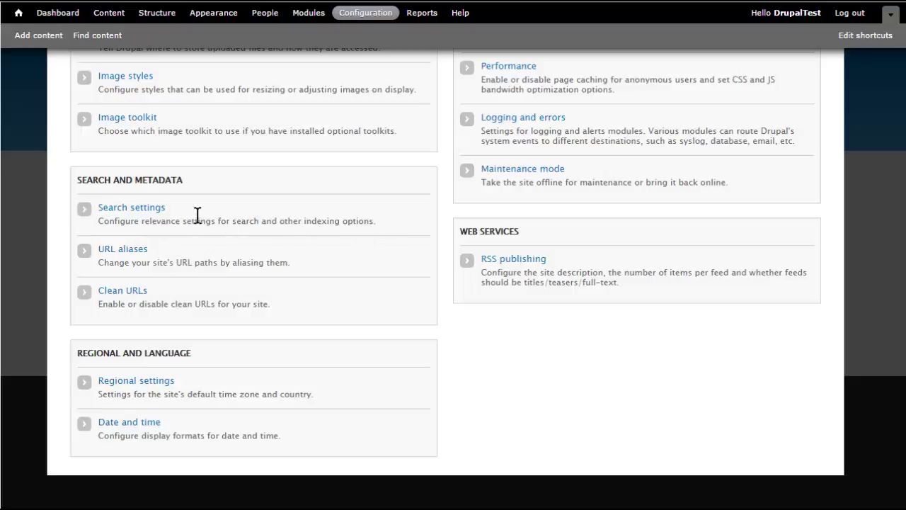
left_click(147, 211)
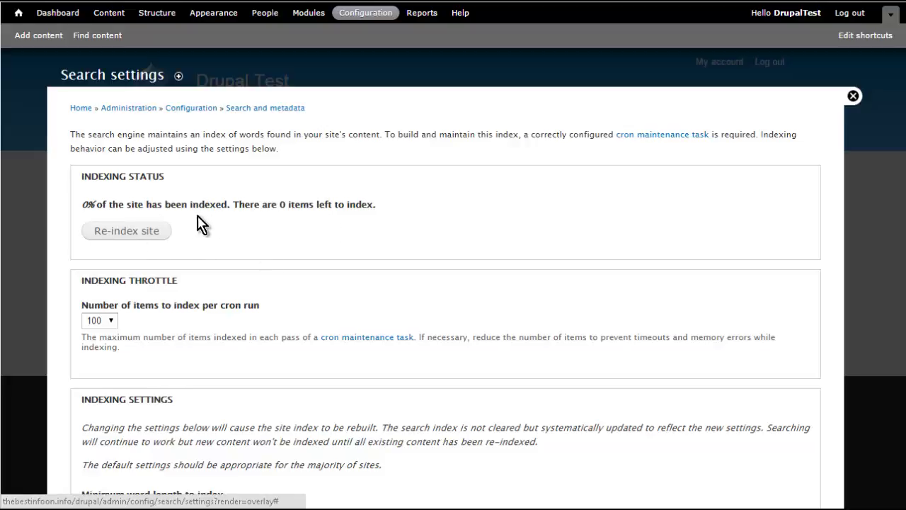
scroll(225, 207, "down", 1)
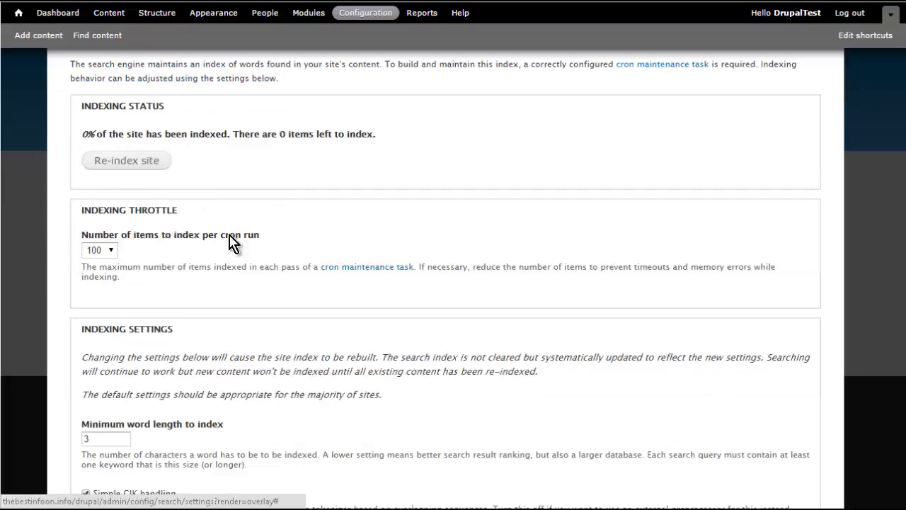
scroll(240, 244, "down", 1)
scroll(249, 253, "down", 1)
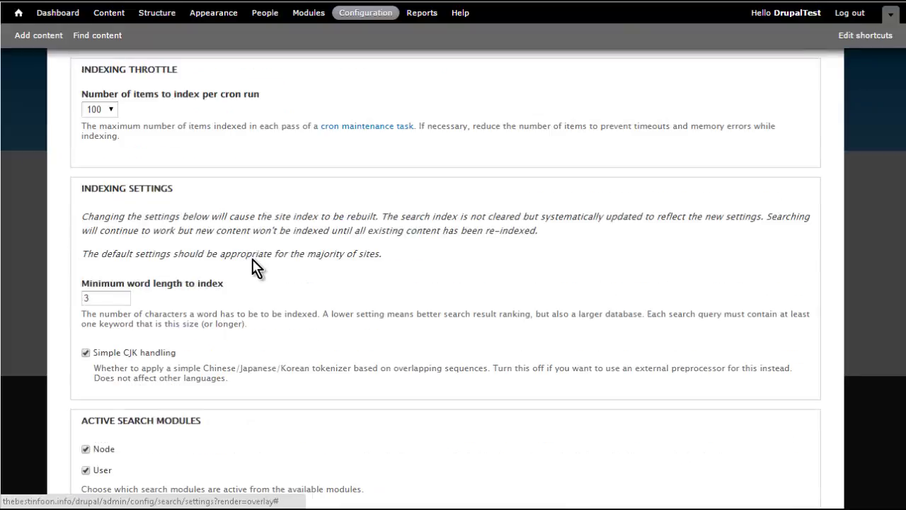
scroll(253, 266, "down", 4)
scroll(253, 267, "down", 2)
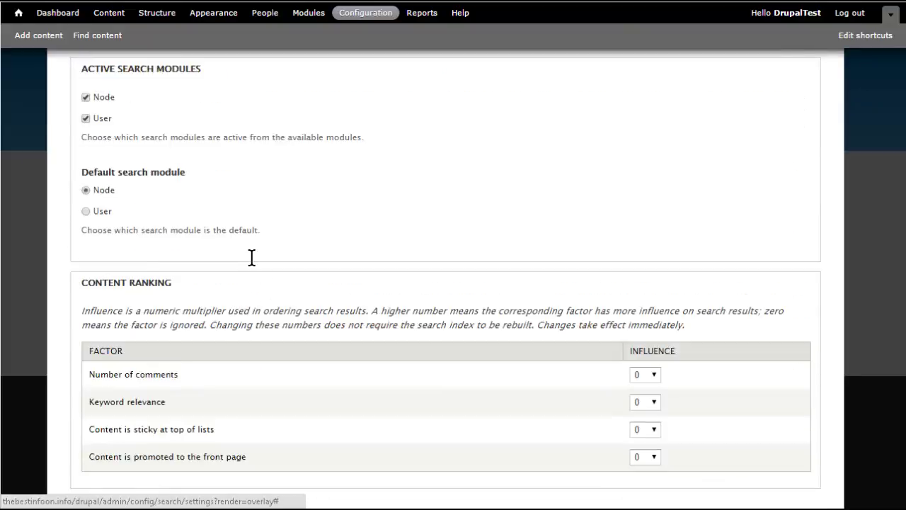
scroll(249, 272, "up", 10)
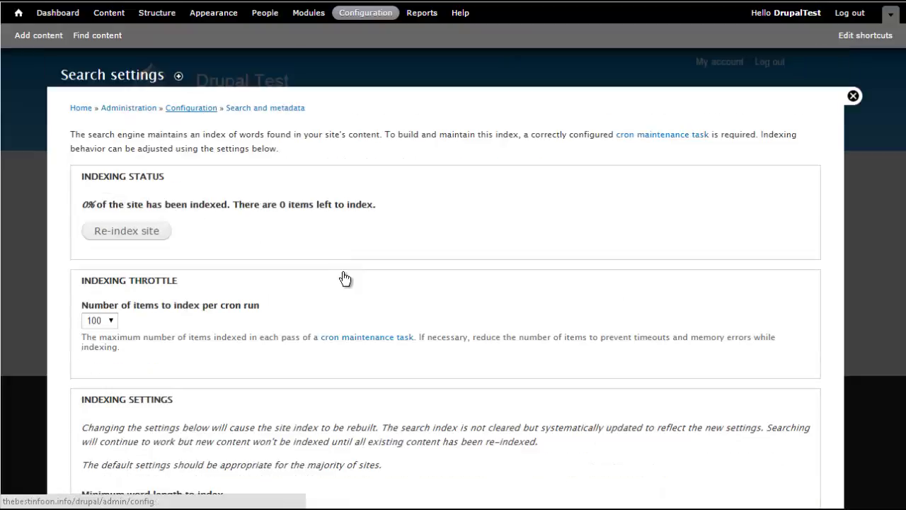
Step: Go back to the site configuration, open URL aliases, view the form for adding an alias and close it without creating one
key("F5")
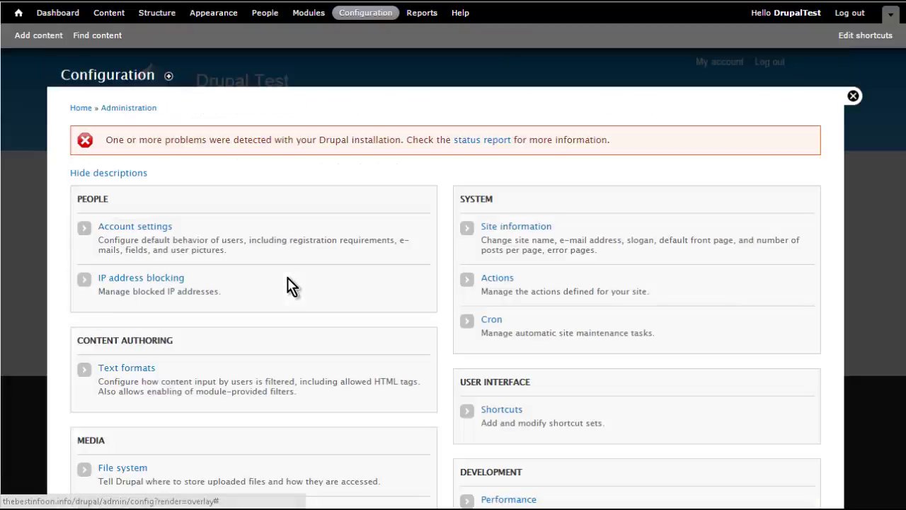
scroll(259, 198, "down", 6)
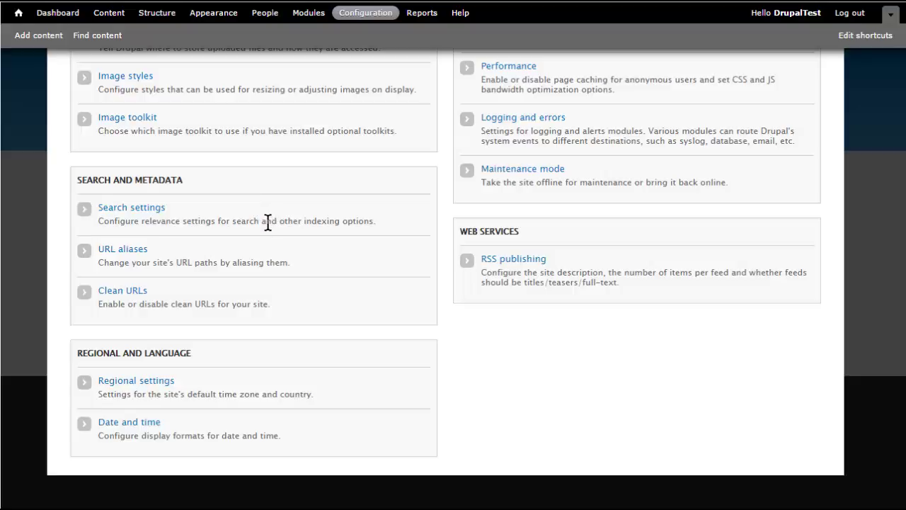
left_click(129, 251)
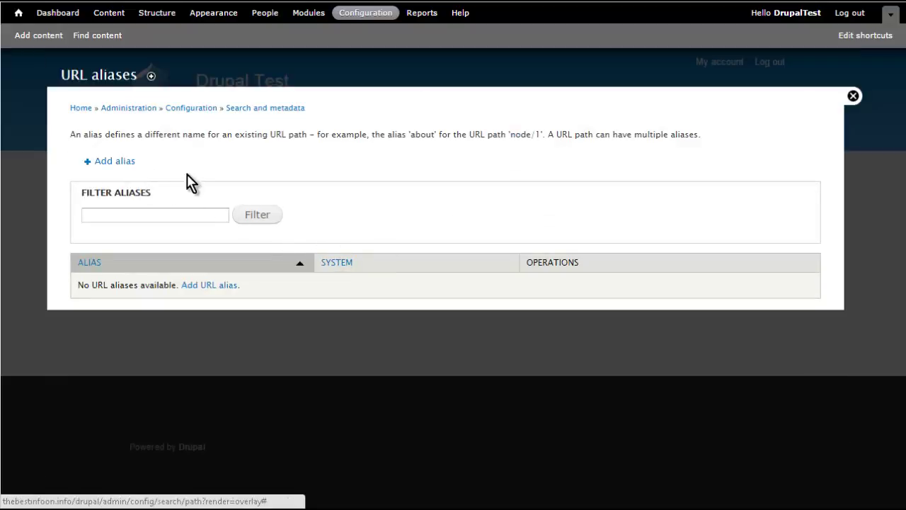
left_click(118, 164)
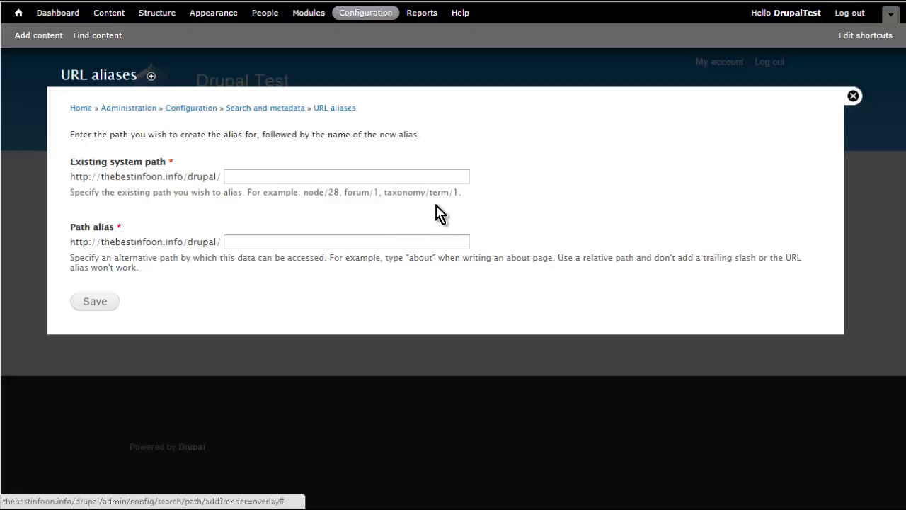
left_click(247, 177)
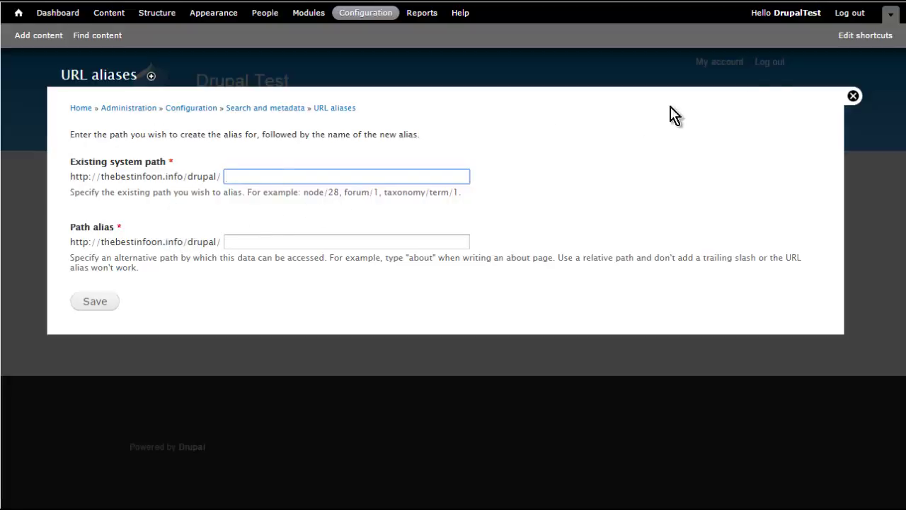
left_click(852, 96)
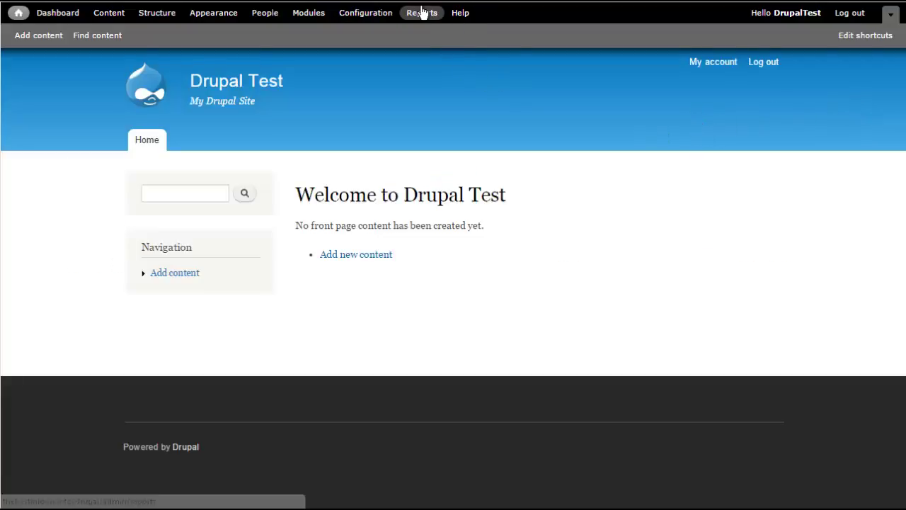
Step: Reopen the site configuration, open the Clean URLs settings and save them with clean URLs enabled
left_click(354, 15)
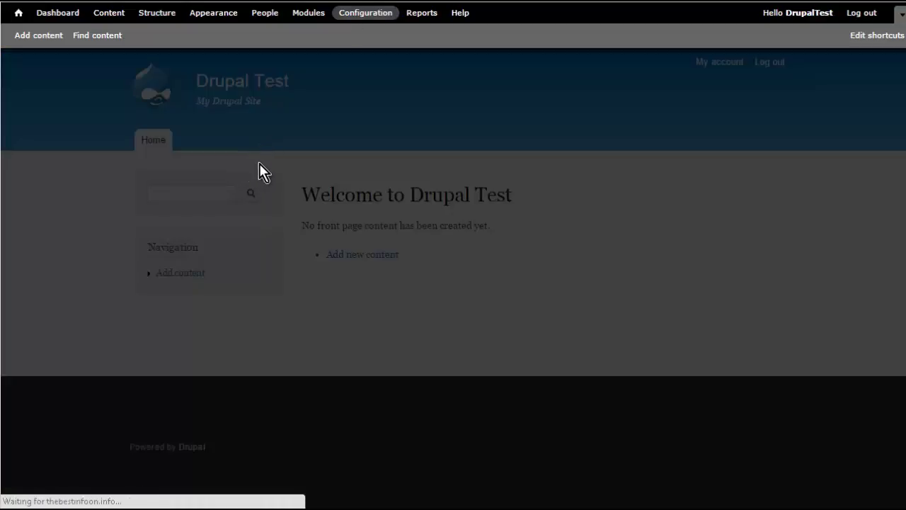
scroll(261, 177, "down", 6)
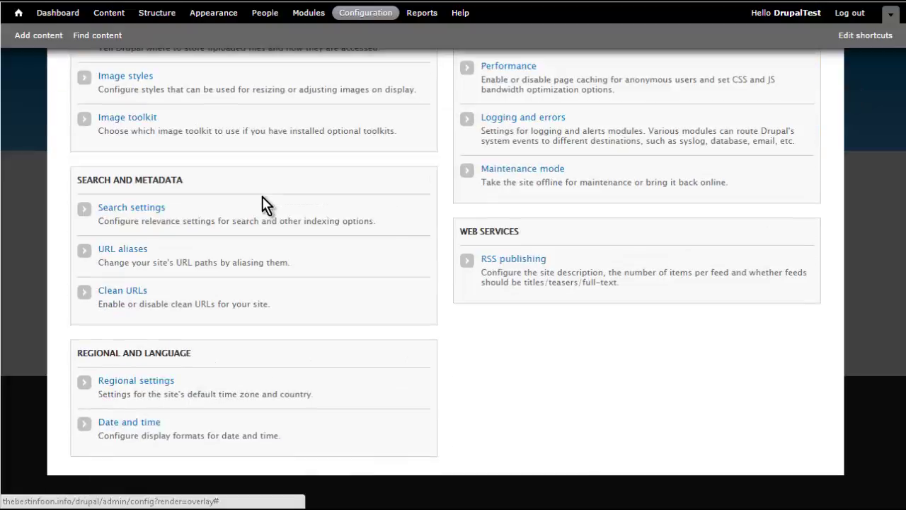
left_click(123, 290)
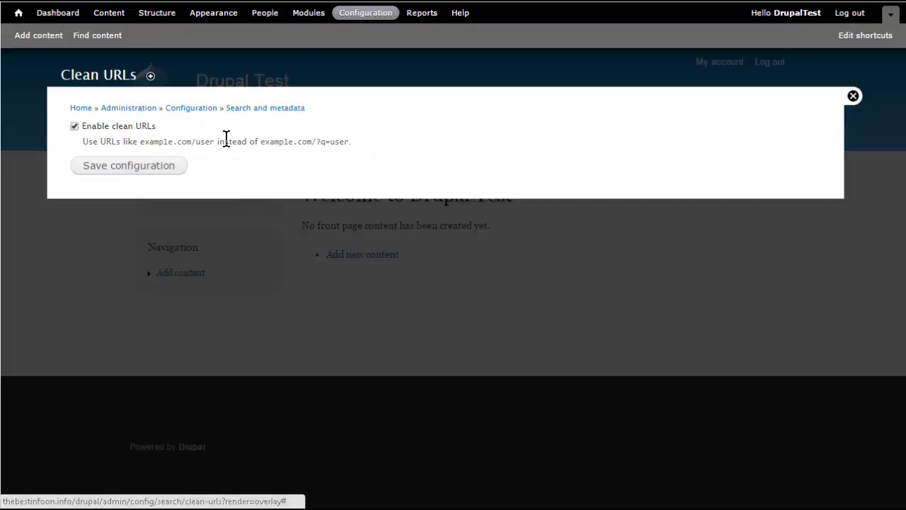
left_click(128, 166)
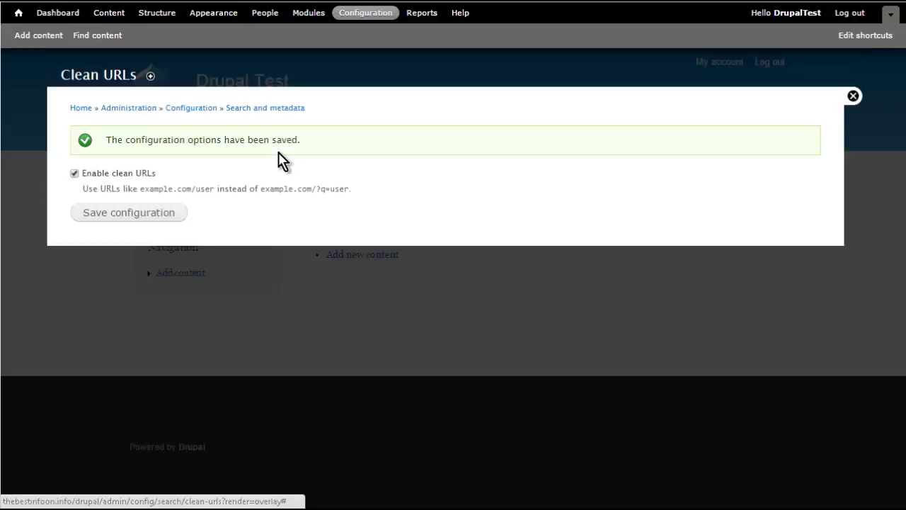
Step: Return to the site configuration and open the Regional settings page
left_click(205, 108)
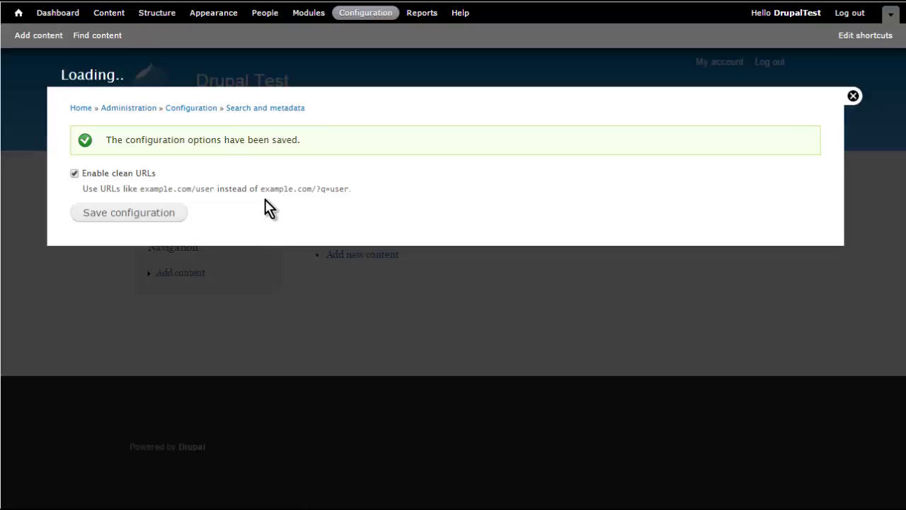
scroll(266, 201, "down", 5)
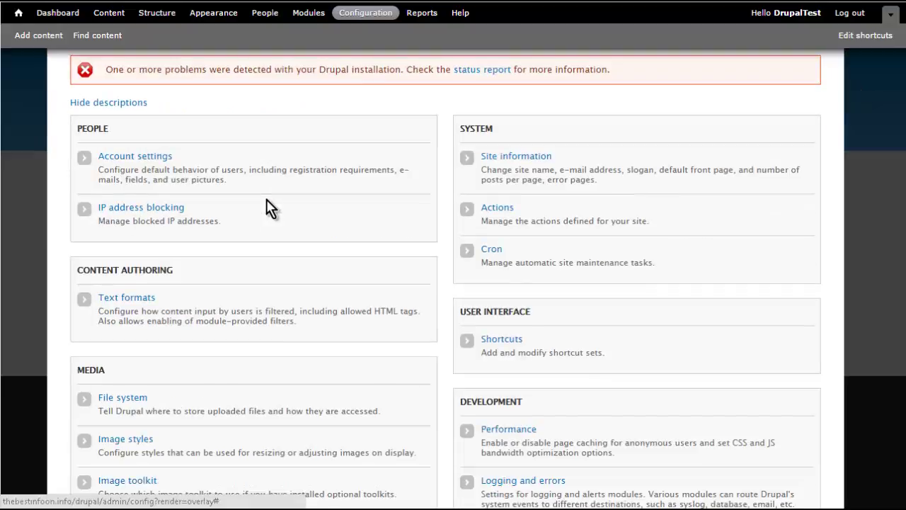
scroll(293, 205, "down", 4)
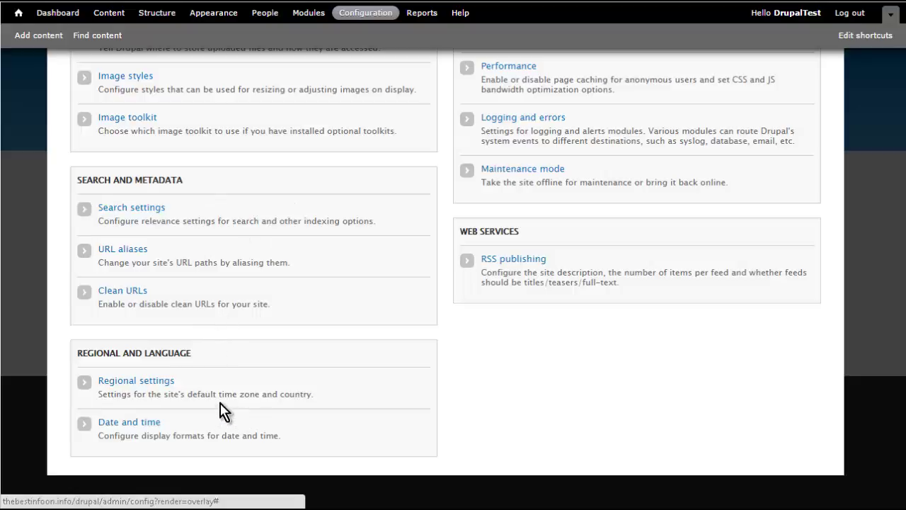
left_click(131, 382)
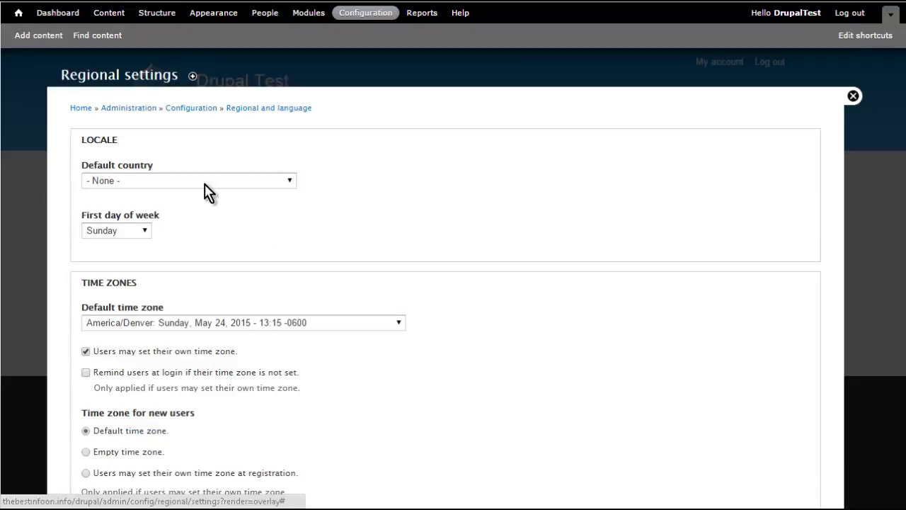
Step: Set the default country to United States and save the regional settings
left_click(228, 185)
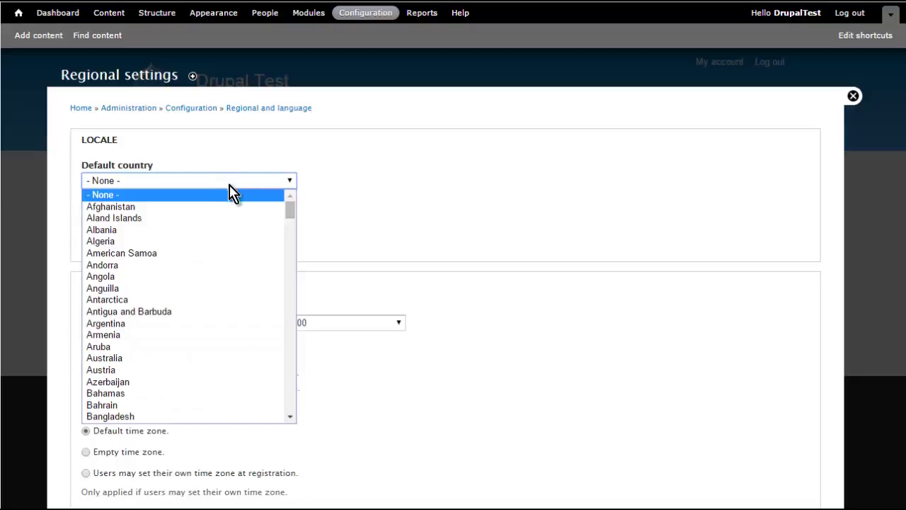
scroll(247, 280, "down", 20)
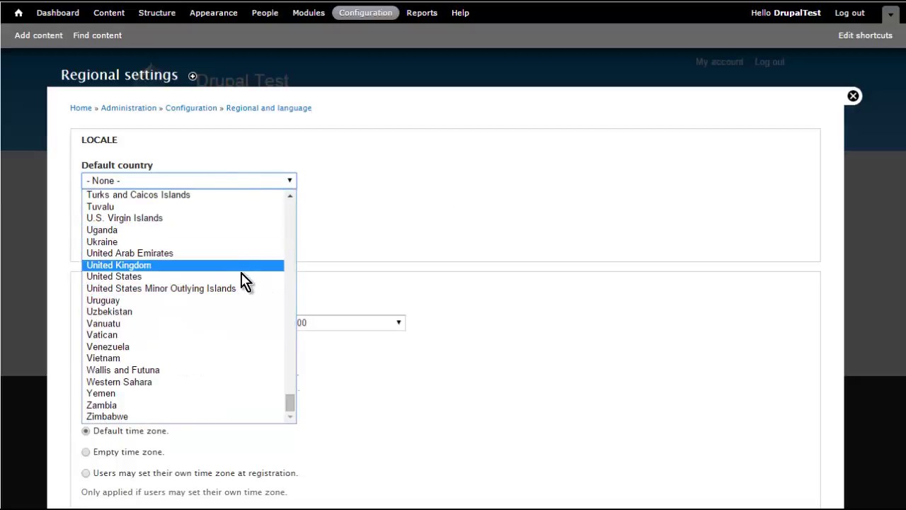
left_click(244, 278)
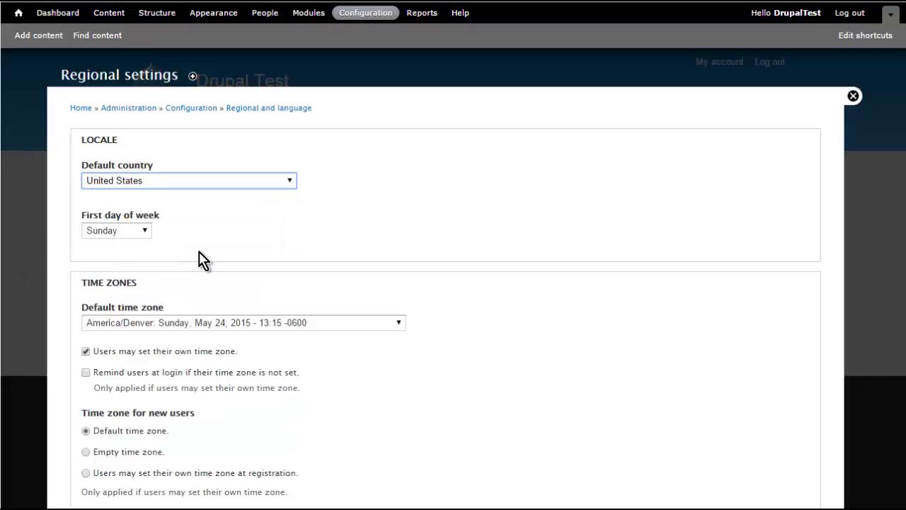
scroll(227, 237, "down", 2)
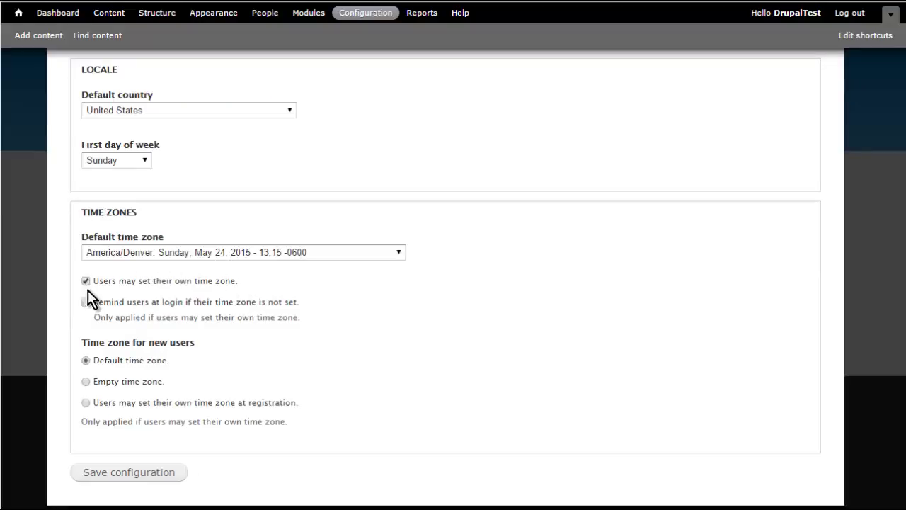
scroll(170, 291, "down", 1)
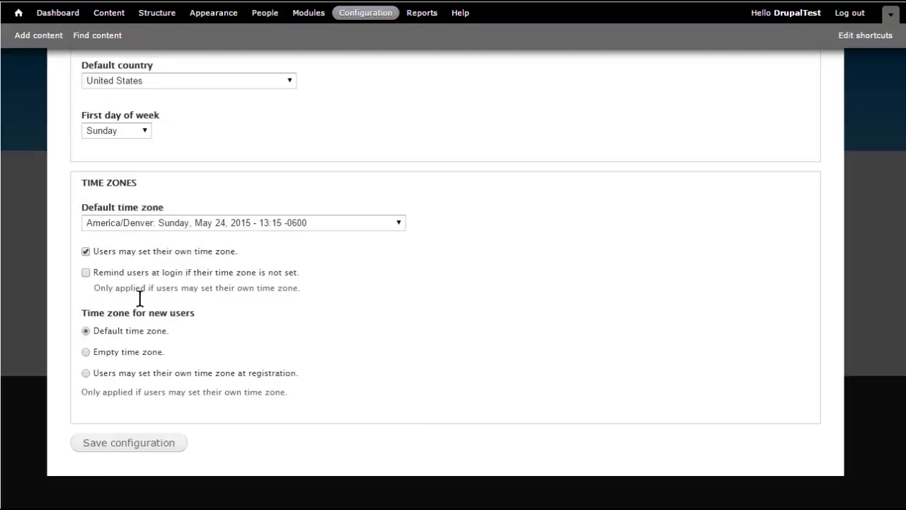
left_click(126, 443)
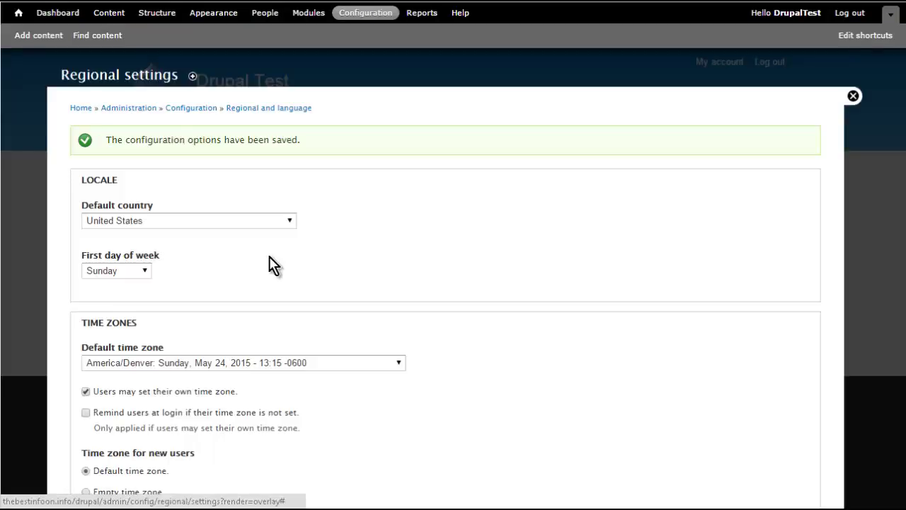
Step: Go back to the site configuration and open the Date and time page with the date types
left_click(189, 122)
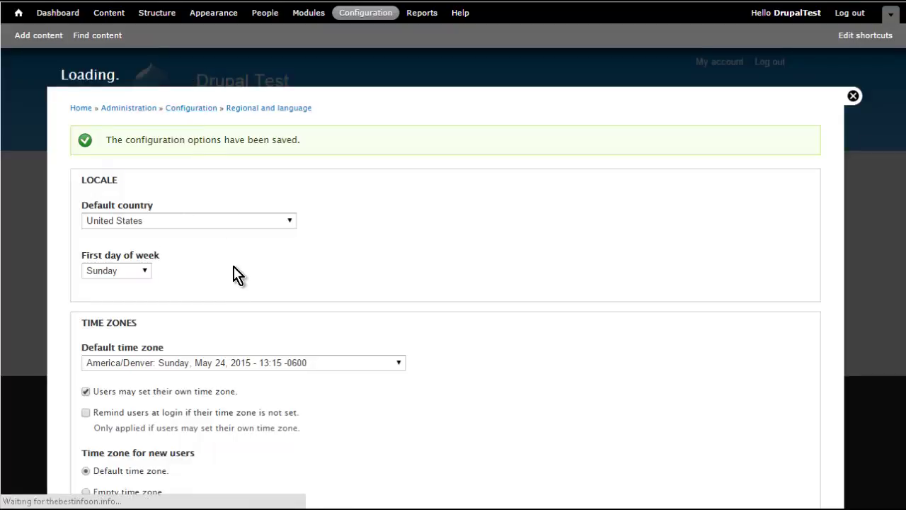
scroll(238, 276, "down", 3)
scroll(240, 282, "down", 2)
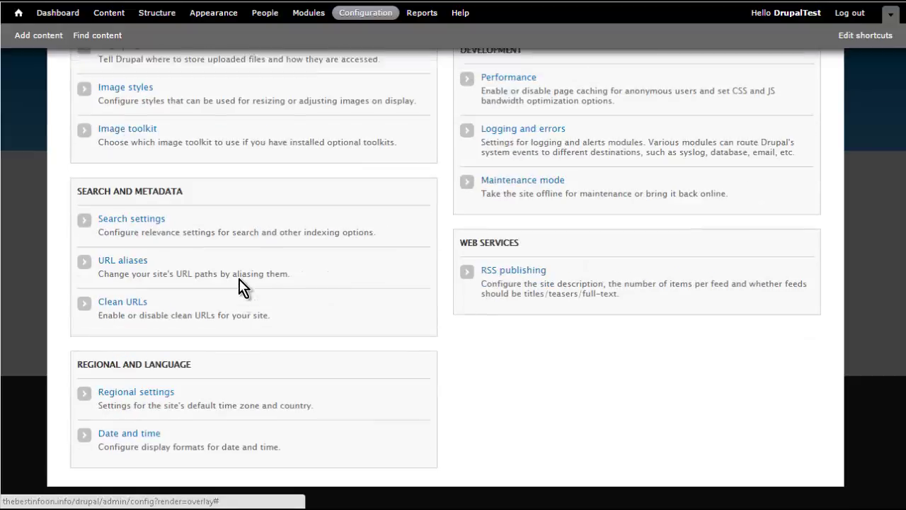
scroll(241, 286, "down", 1)
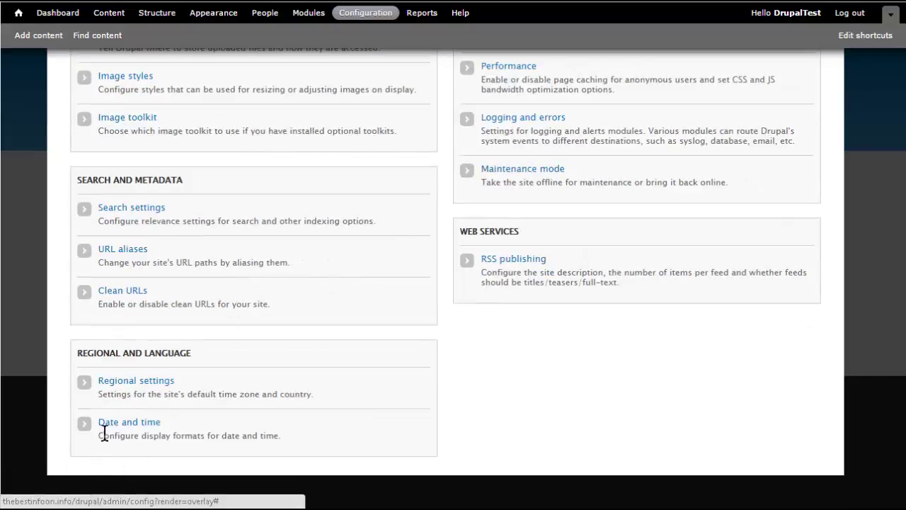
left_click(127, 423)
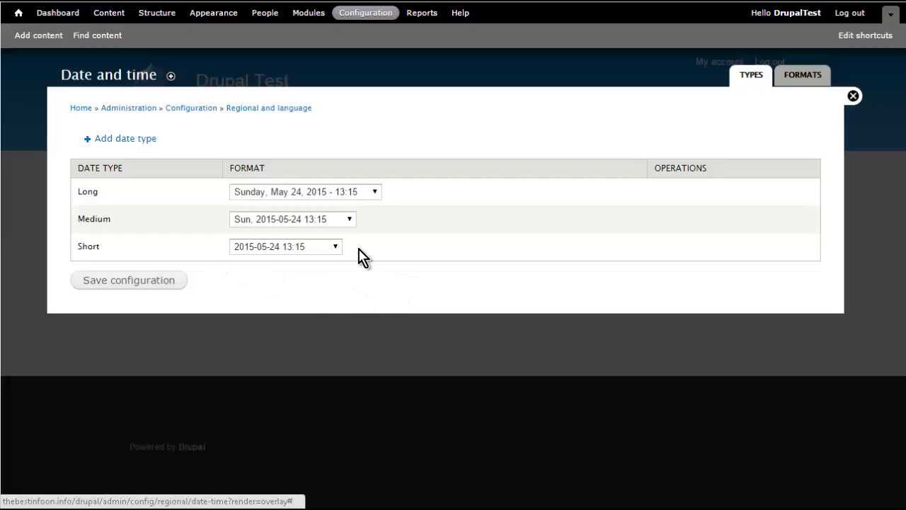
Step: Set the Short date type's format to 05/24/2015 - 13:15 and check the format choices for the Long date type
left_click(335, 248)
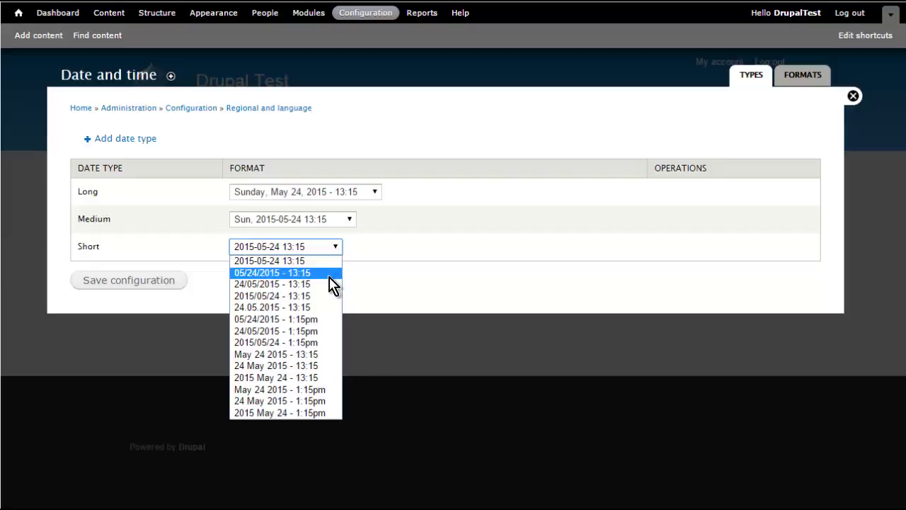
left_click(333, 272)
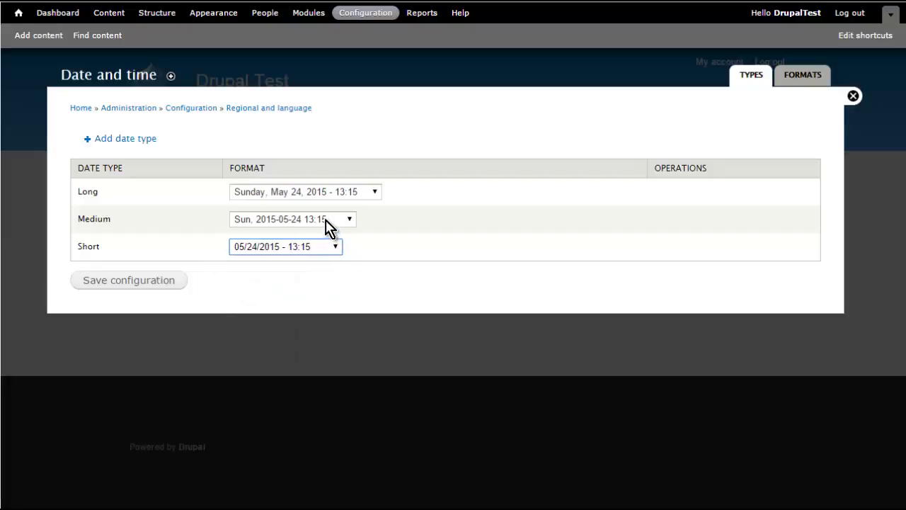
left_click(294, 195)
left_click(294, 194)
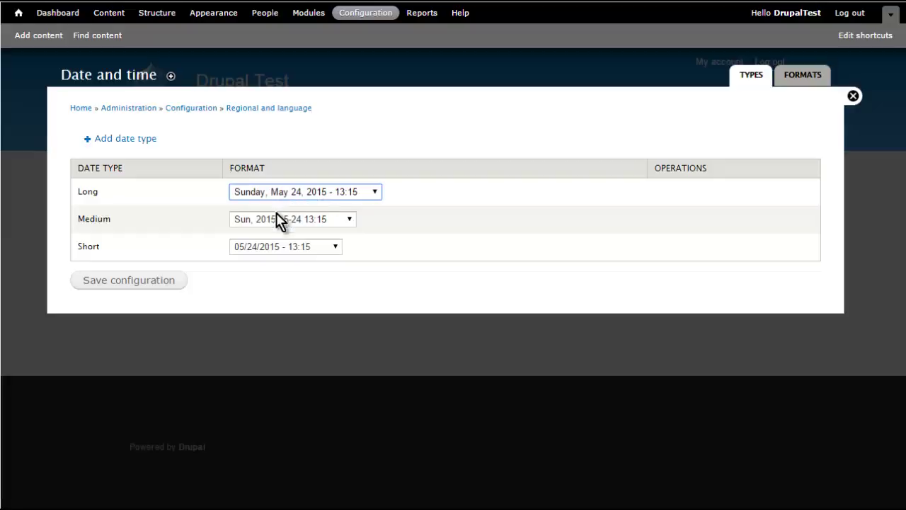
Step: Save the date type formats and return to the site configuration
left_click(103, 282)
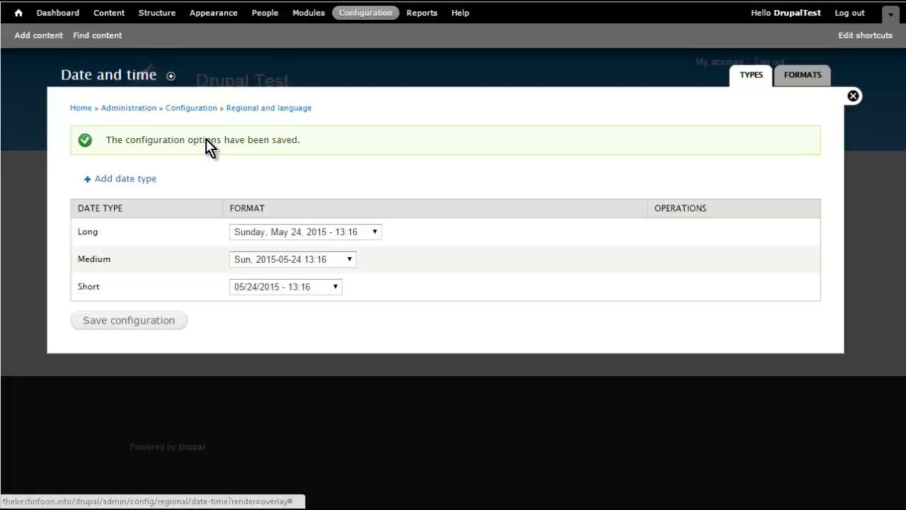
left_click(197, 111)
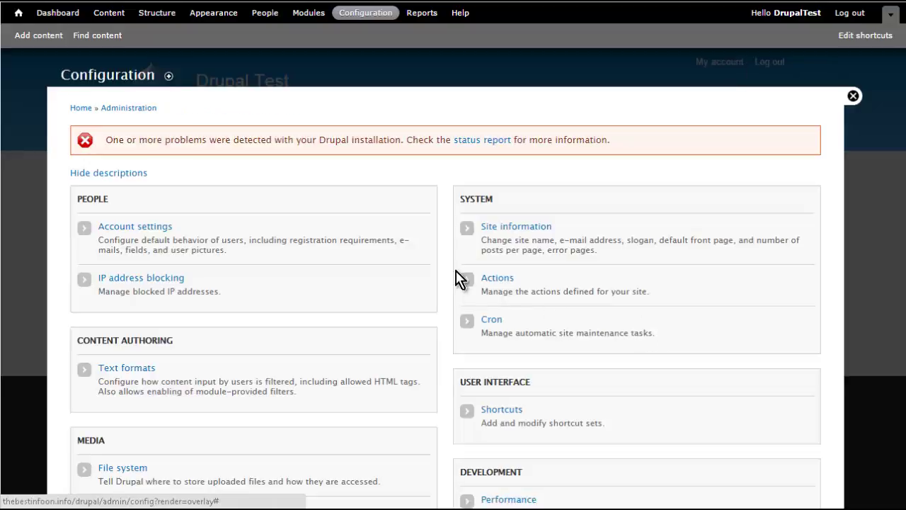
Step: Open the Actions page and review the available actions and the section for creating an advanced action
scroll(567, 248, "down", 3)
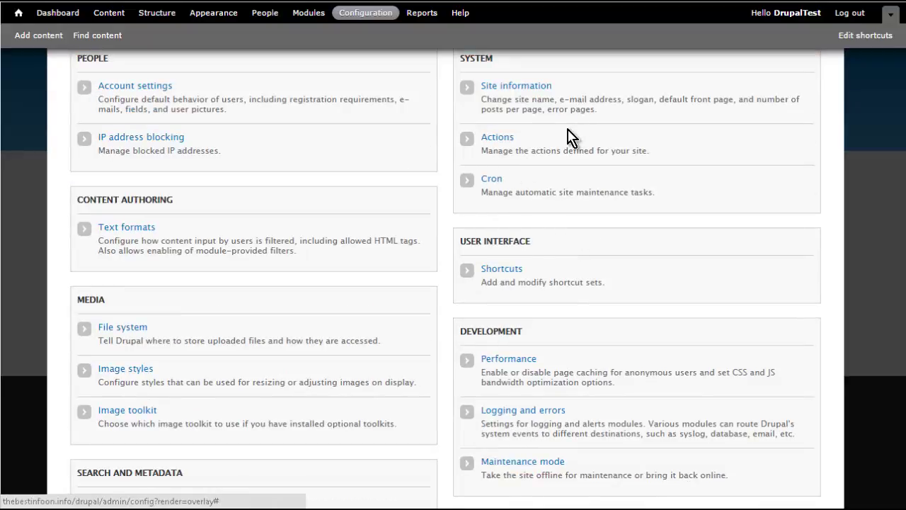
left_click(499, 140)
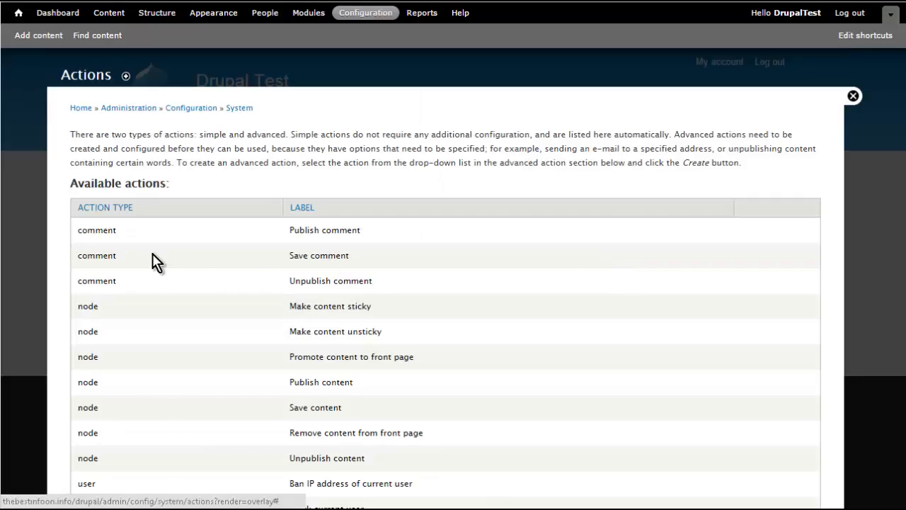
scroll(181, 258, "down", 1)
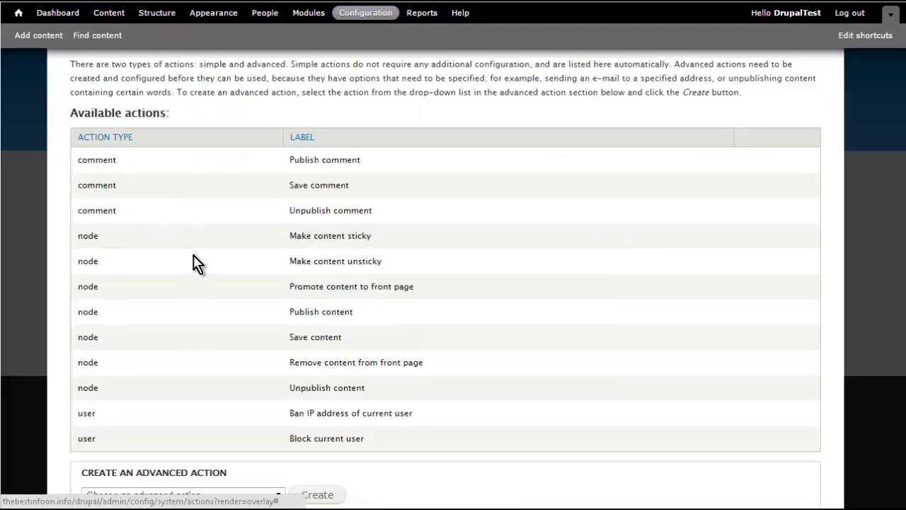
scroll(192, 263, "down", 1)
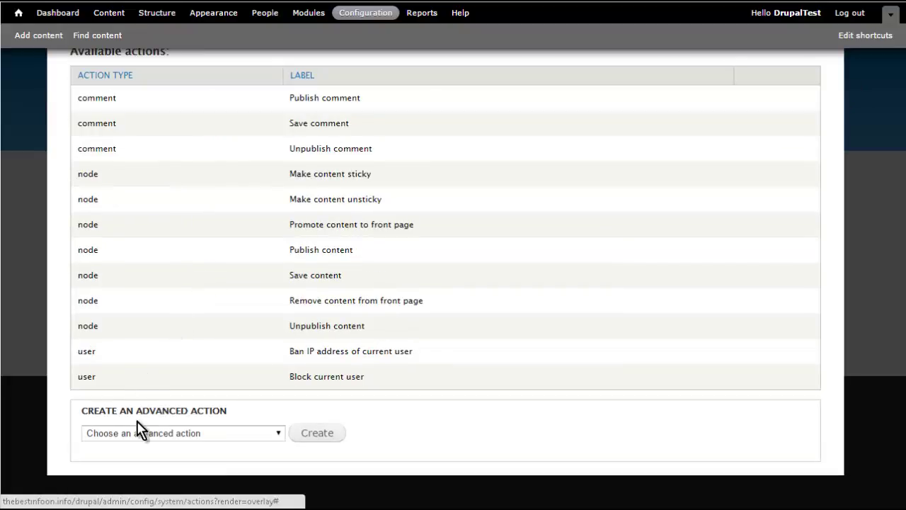
scroll(292, 300, "up", 2)
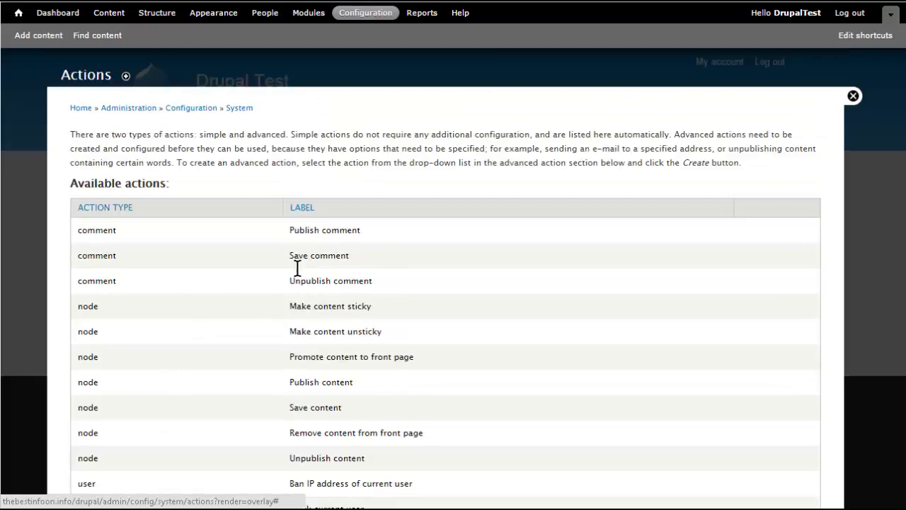
Step: Go back to the site configuration and open the Cron page to check how often cron runs
left_click(178, 109)
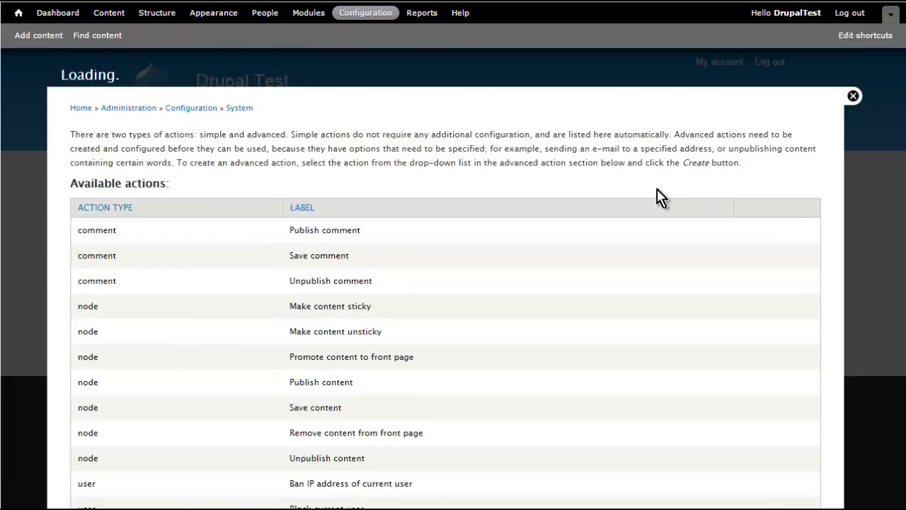
scroll(657, 189, "down", 5)
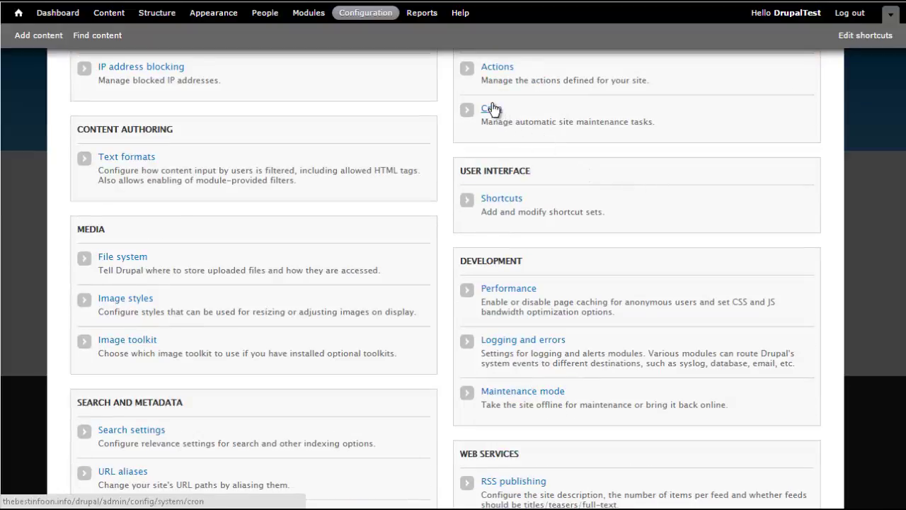
left_click(582, 150)
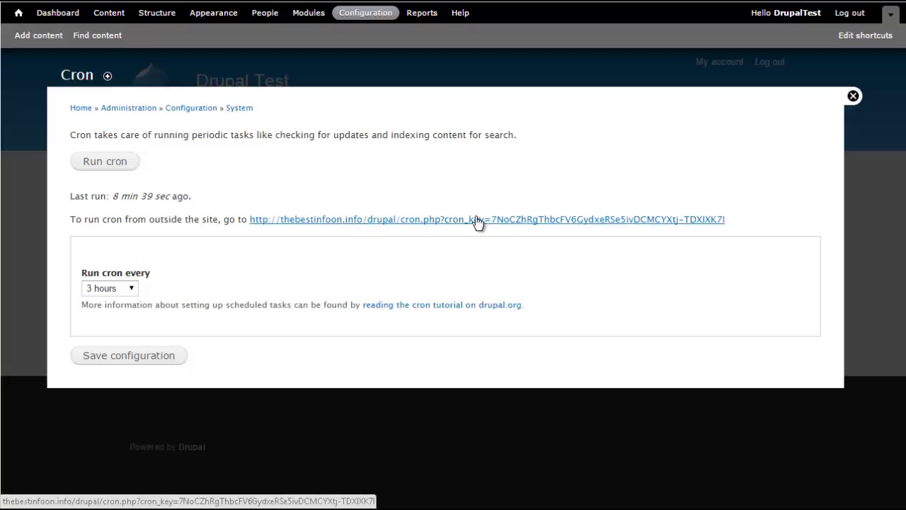
Step: Return to the site configuration and open the Shortcuts page with the shortcut sets
left_click(178, 108)
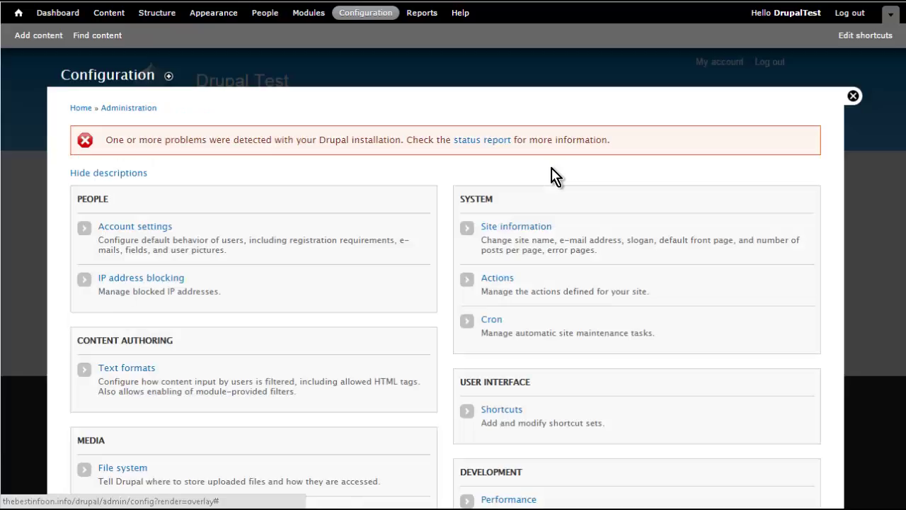
scroll(574, 167, "down", 2)
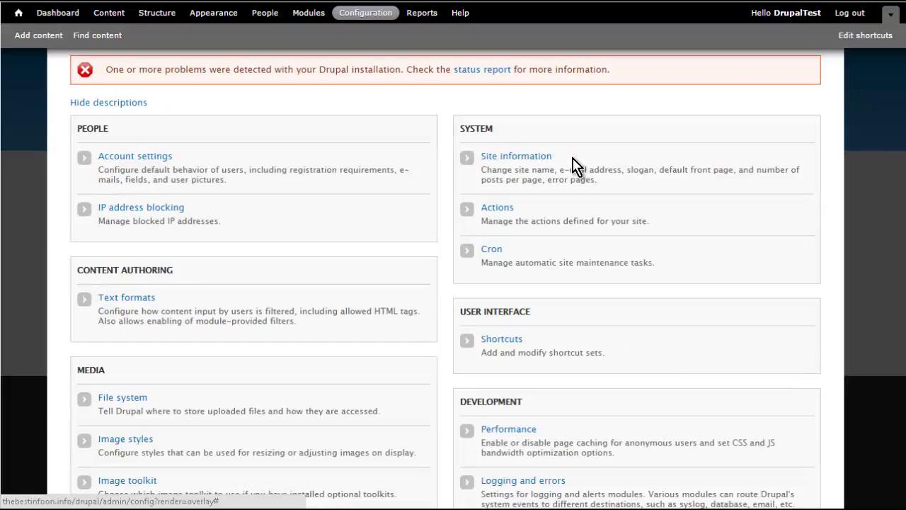
scroll(575, 169, "down", 4)
scroll(575, 170, "down", 2)
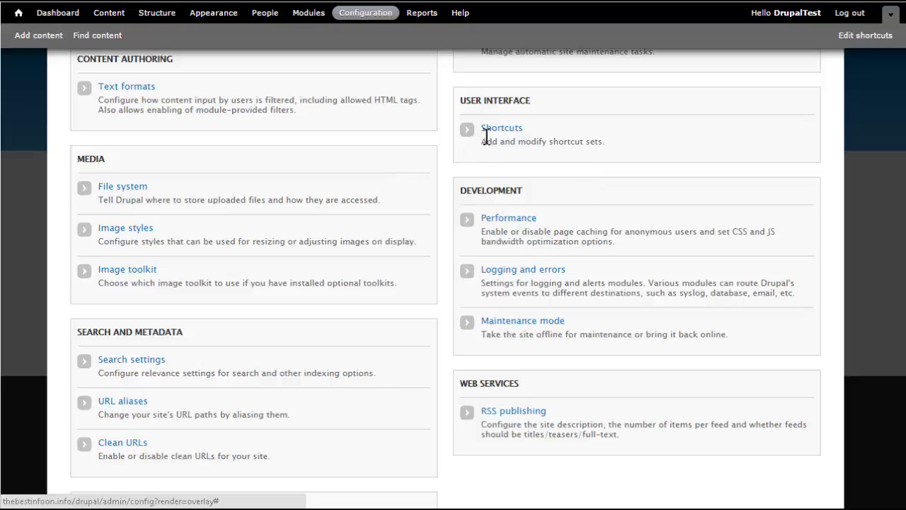
left_click(512, 134)
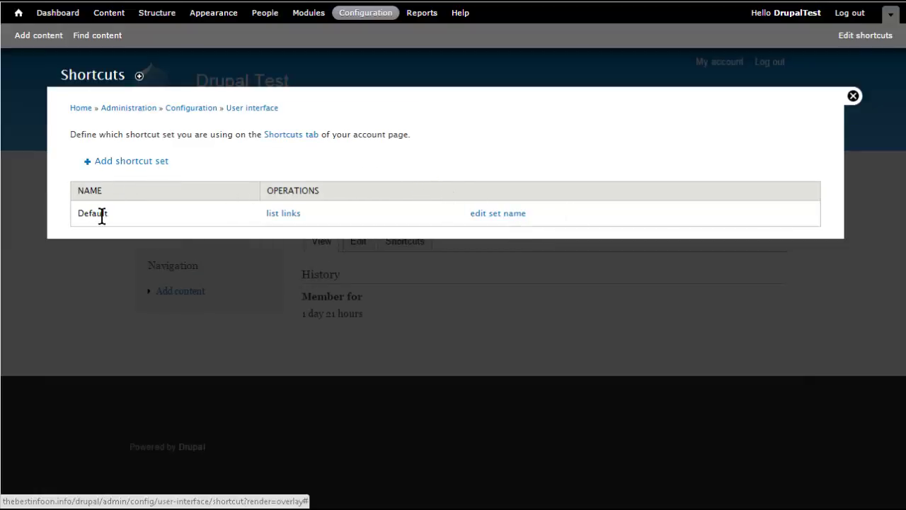
Step: List the links of the Default shortcut set and look at the Add content shortcut's name and path settings
left_click(290, 214)
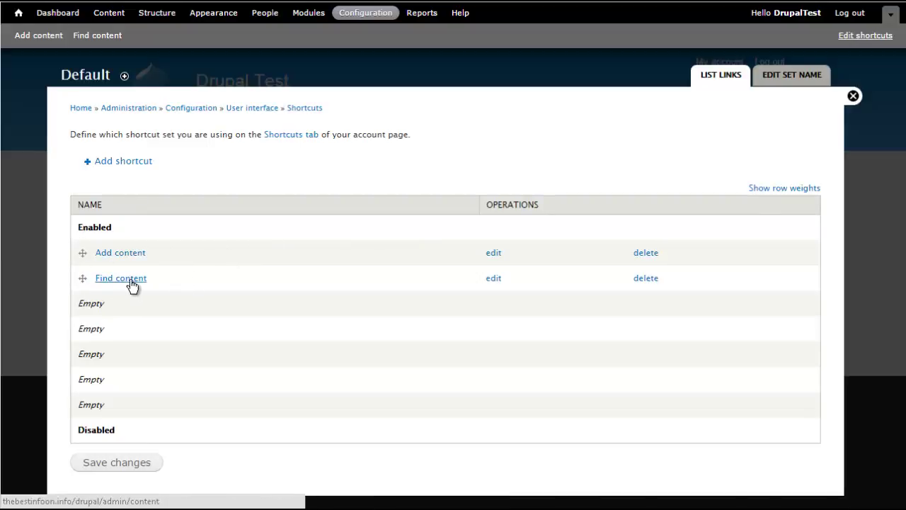
left_click(494, 255)
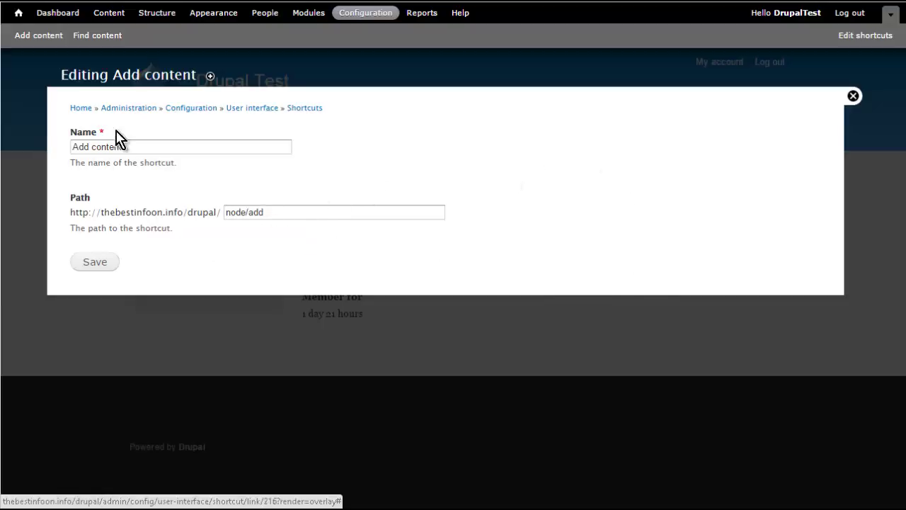
left_click(275, 112)
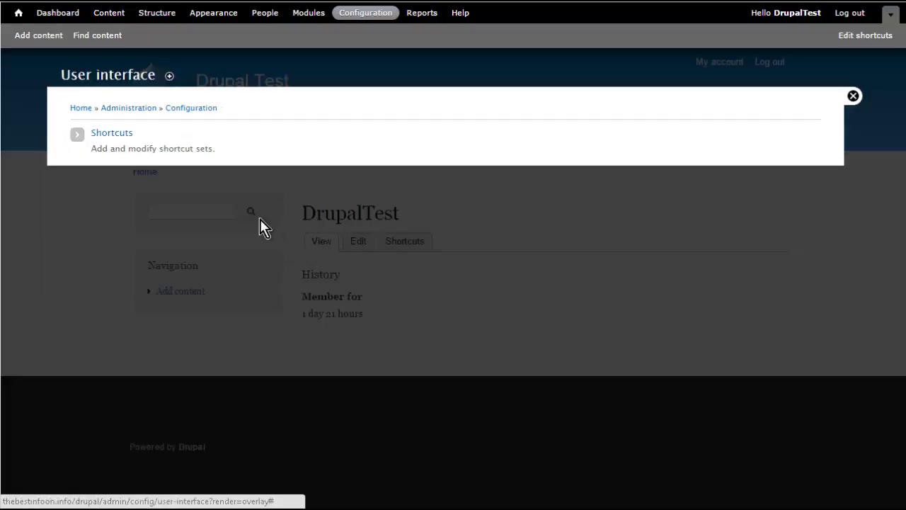
Step: Return to the shortcut sets and create a new shortcut set named mew
left_click(115, 135)
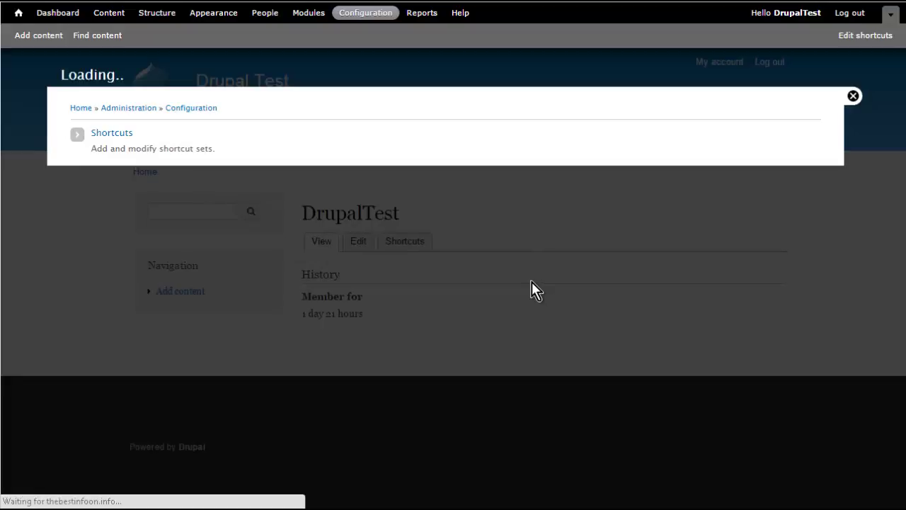
left_click(126, 134)
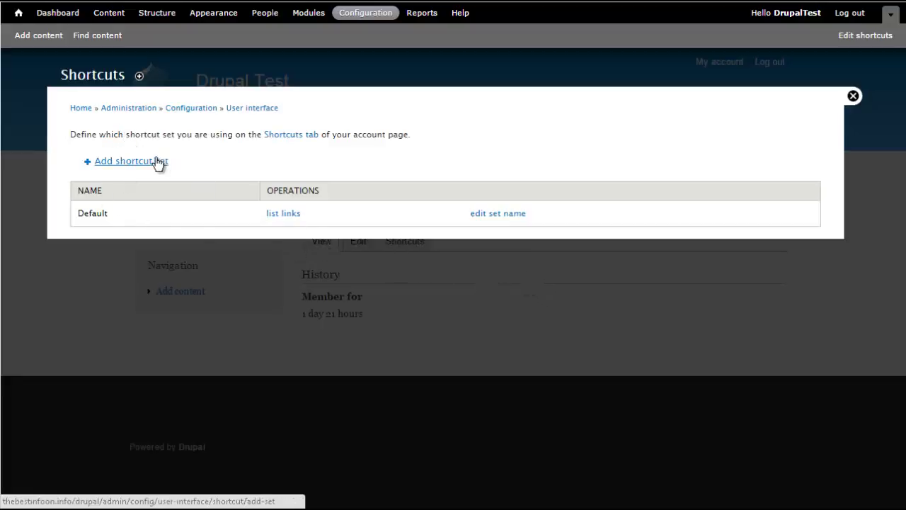
left_click(125, 162)
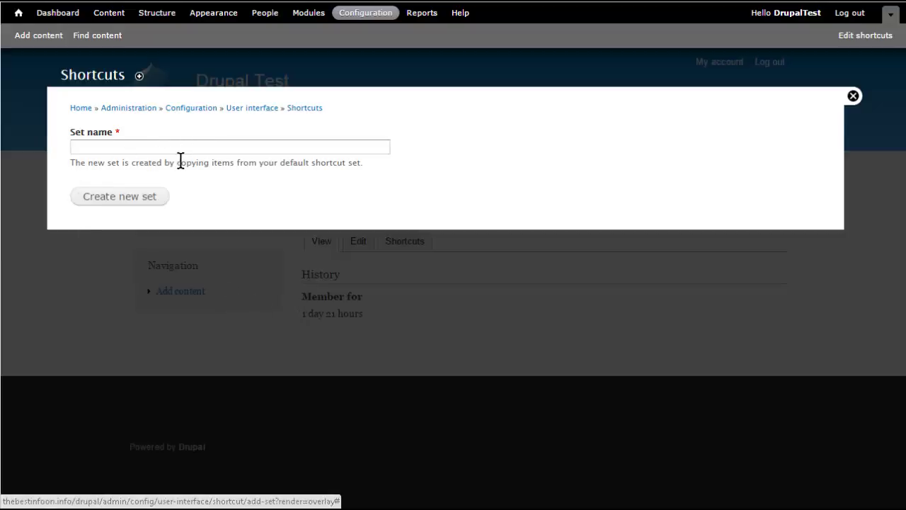
left_click(143, 151)
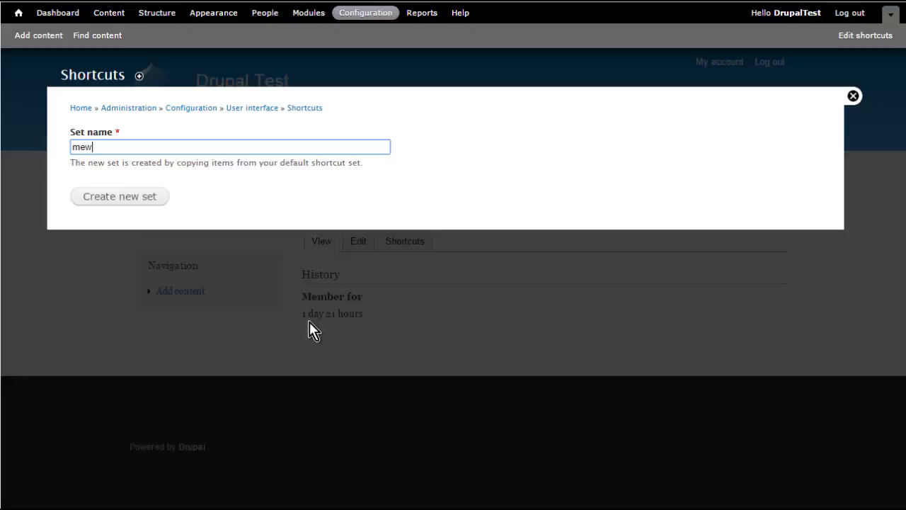
left_click(120, 203)
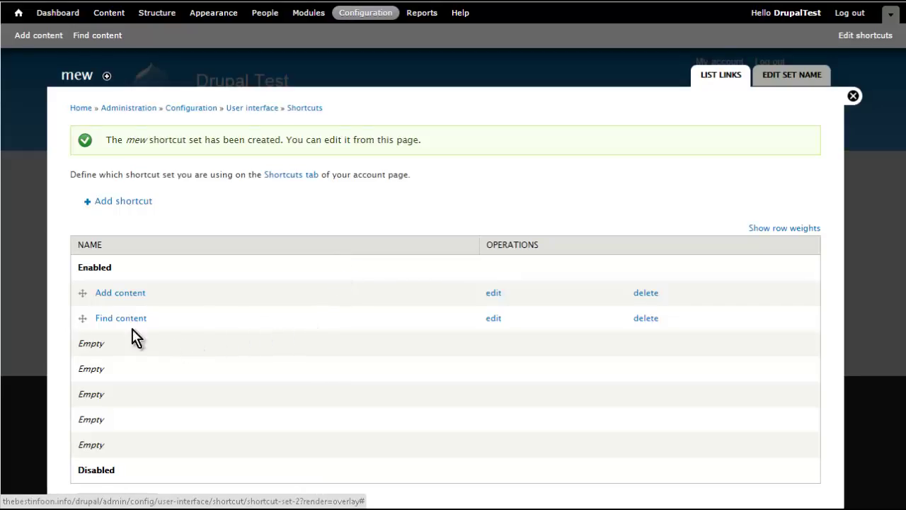
Step: Add a shortcut named Go Home to the mew shortcut set and save it
scroll(211, 315, "down", 1)
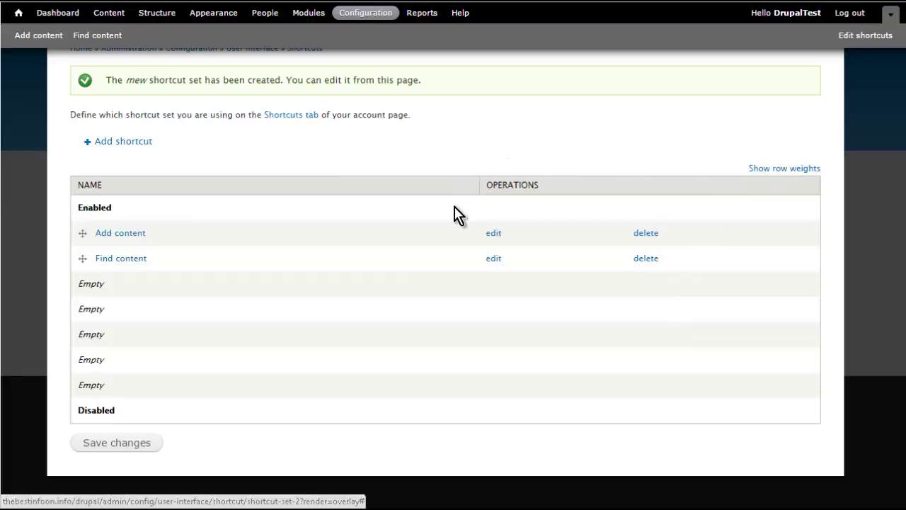
left_click(117, 143)
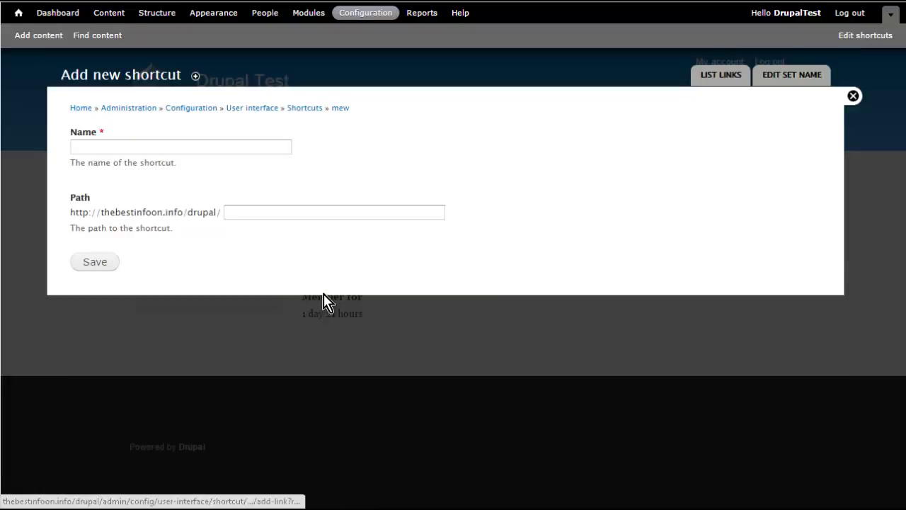
left_click(117, 144)
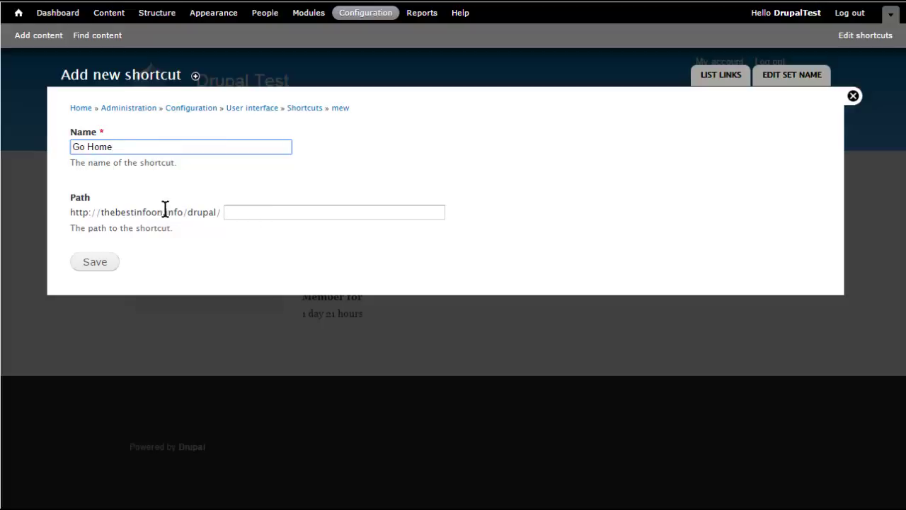
left_click(88, 262)
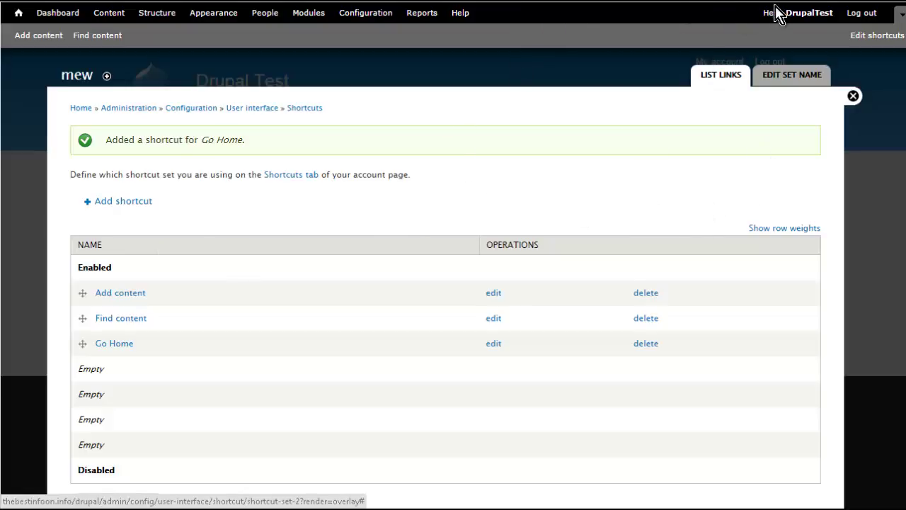
Step: Open the shortcut set choices of the logged-in account and try the mew and New set options
left_click(813, 17)
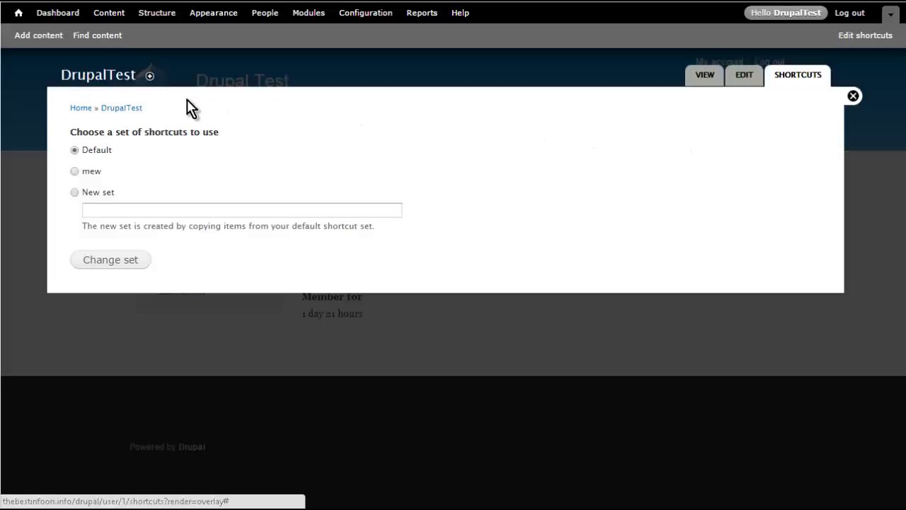
left_click(74, 171)
left_click(80, 192)
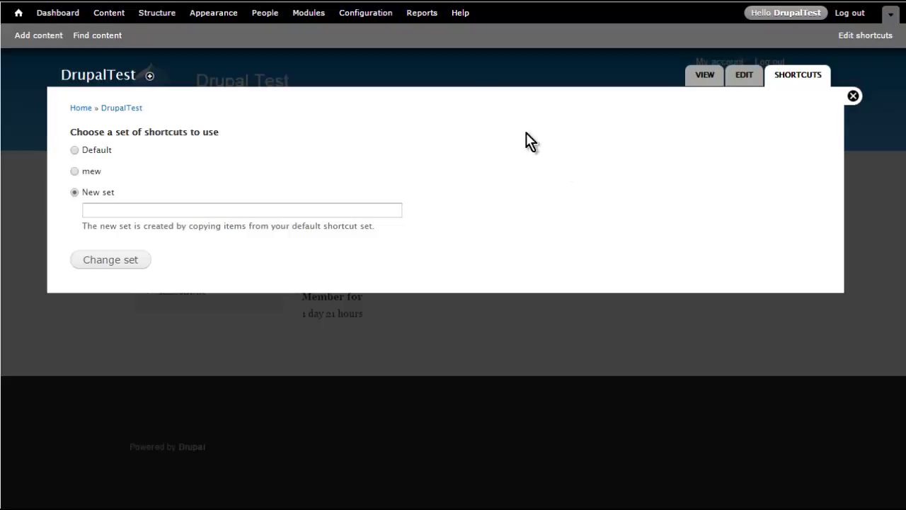
Step: Open the Performance page, review the caching and bandwidth optimization options, and return to the site configuration
left_click(357, 17)
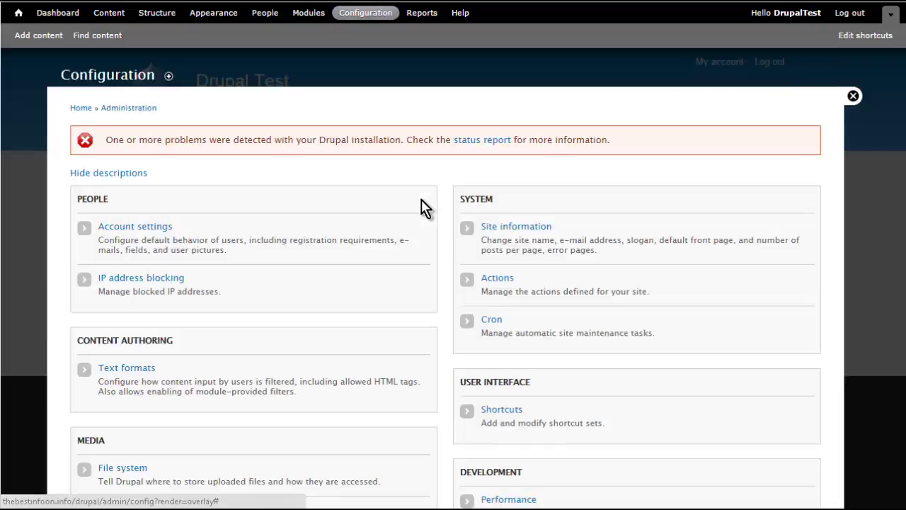
scroll(422, 207, "down", 5)
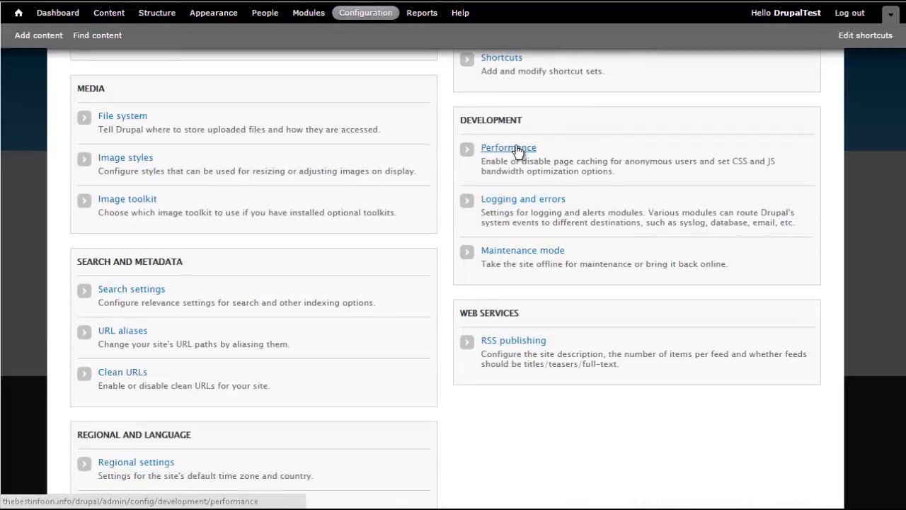
left_click(514, 151)
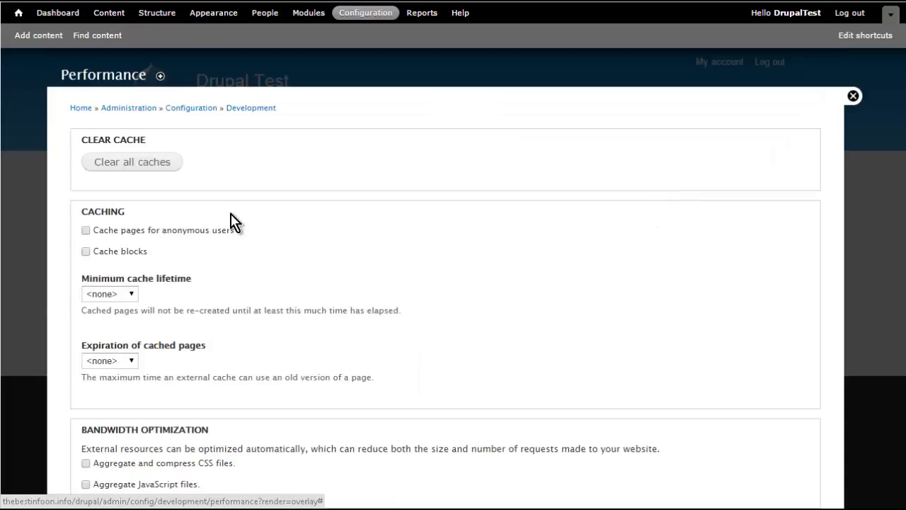
scroll(216, 242, "down", 1)
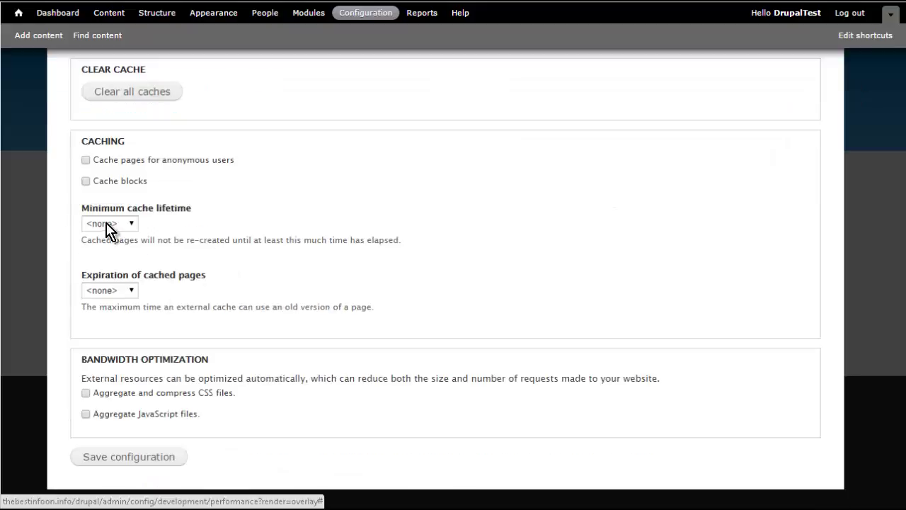
scroll(226, 293, "down", 1)
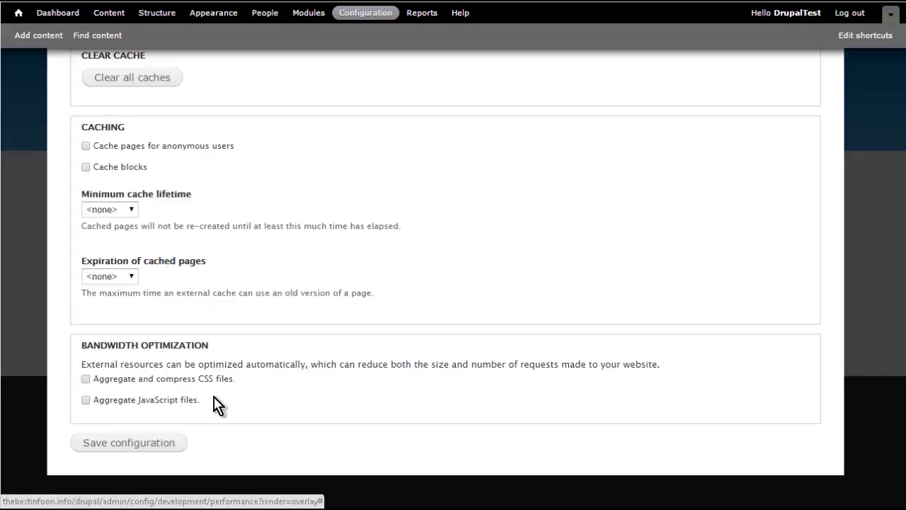
scroll(247, 349, "up", 1)
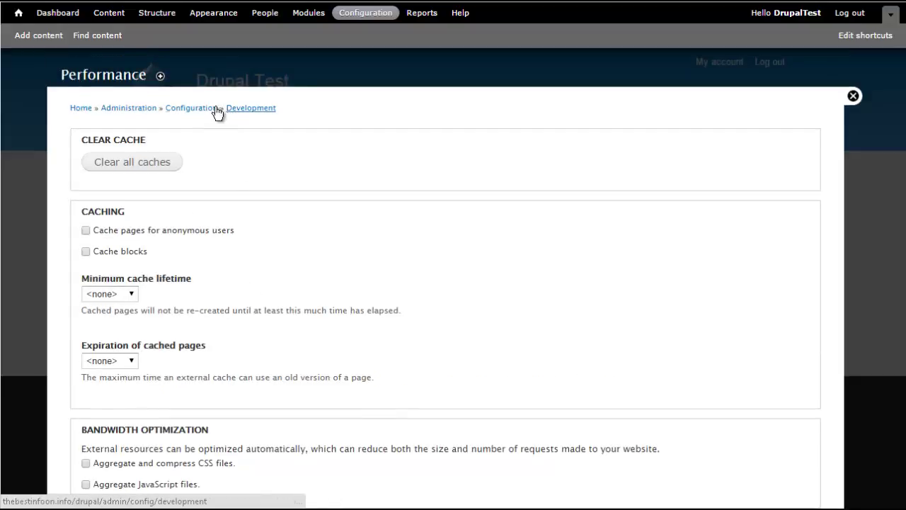
left_click(202, 108)
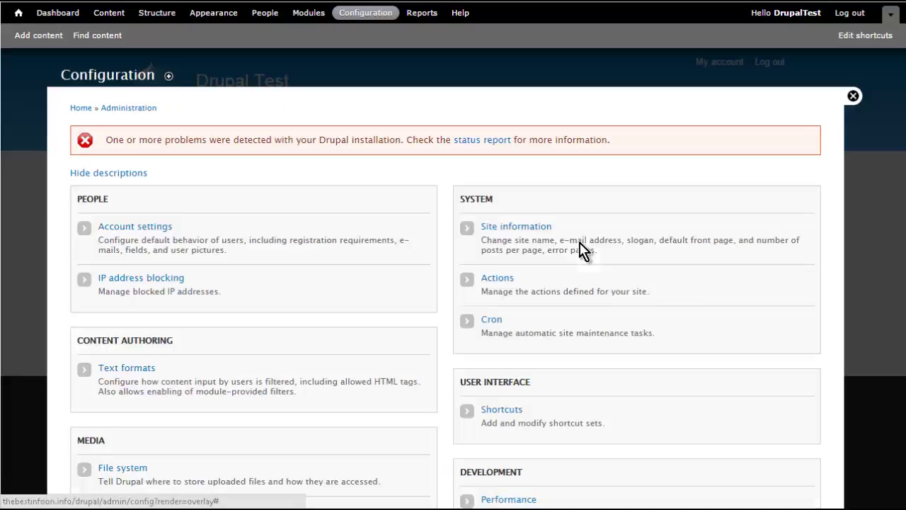
Step: Open the Logging and errors page, review the error display and database log options, and return to the site configuration
scroll(579, 247, "down", 4)
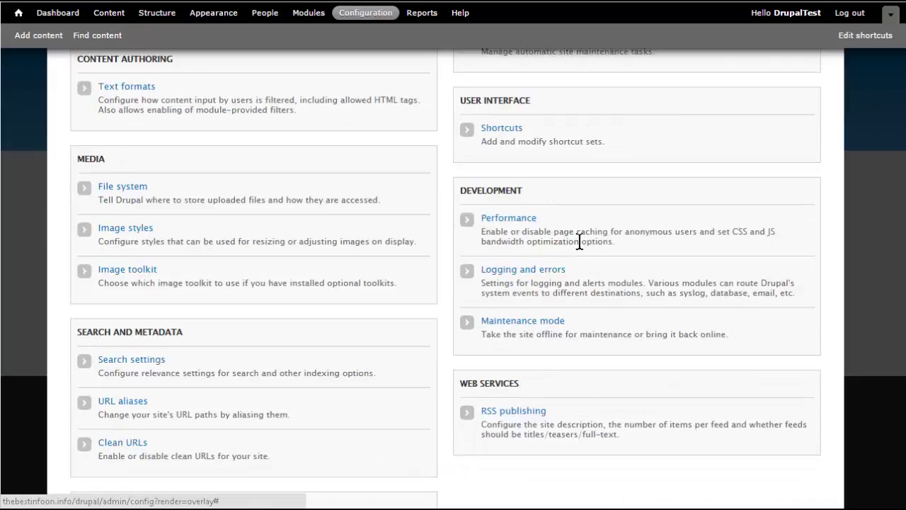
left_click(527, 269)
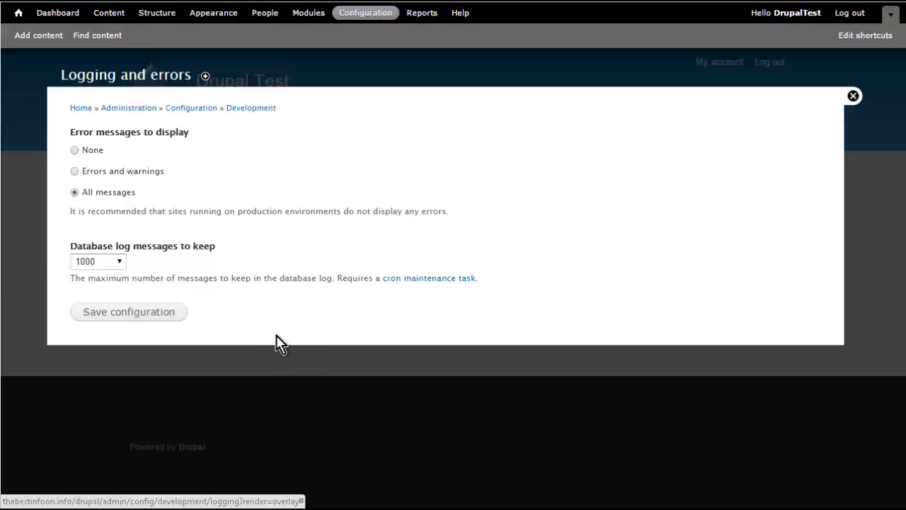
left_click(204, 110)
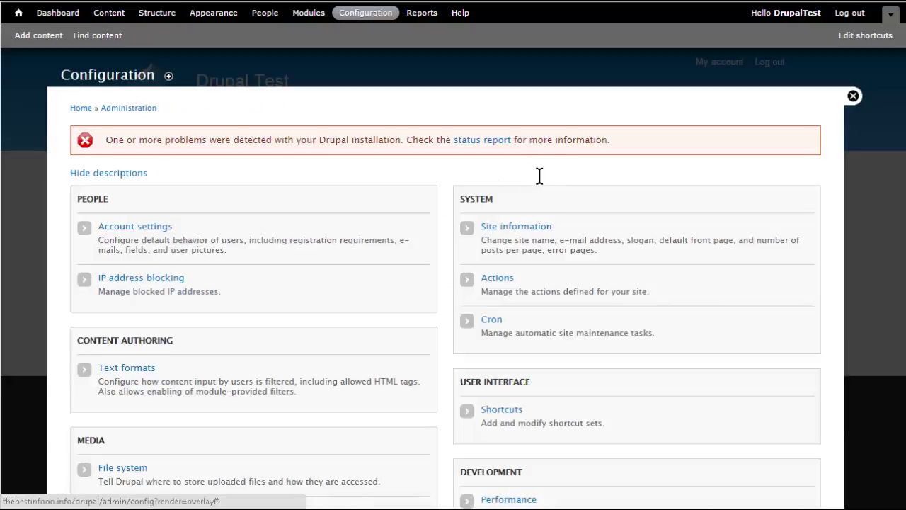
Step: Open the Maintenance mode page, review its offline option and visitor message, and return to the site configuration
scroll(539, 177, "down", 5)
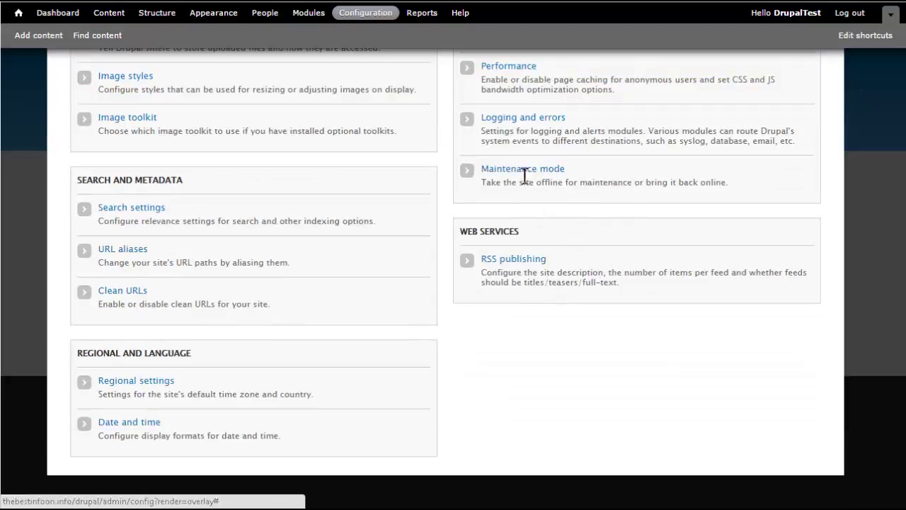
left_click(538, 172)
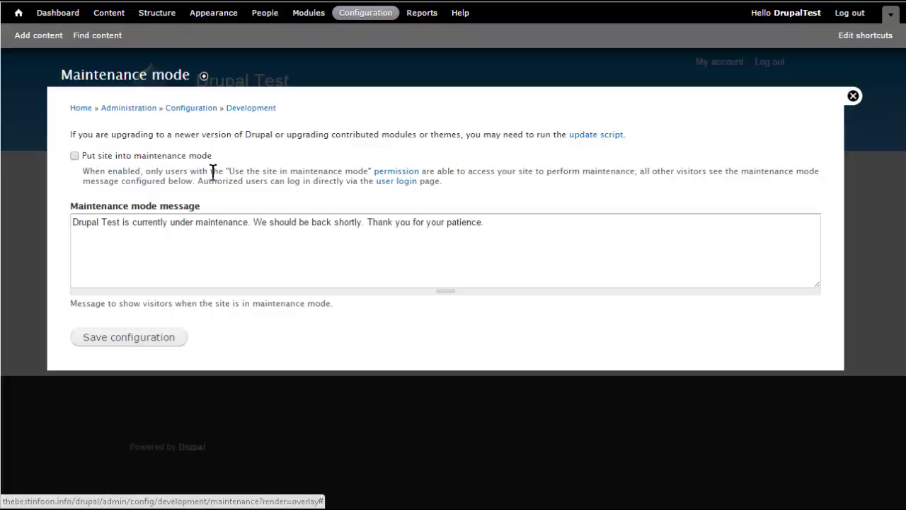
left_click(210, 111)
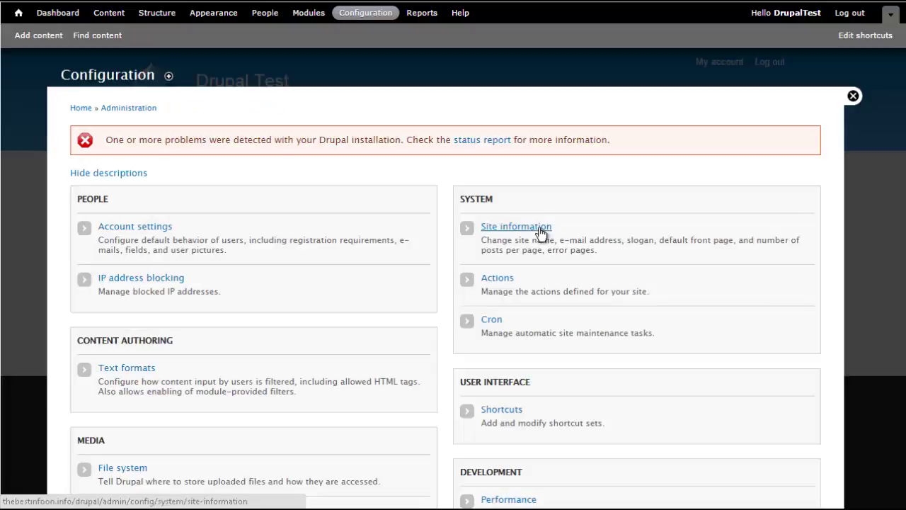
Step: Open the RSS publishing page, review the feed settings including the feed content choices, and return to the site configuration
scroll(563, 245, "down", 5)
scroll(562, 244, "down", 1)
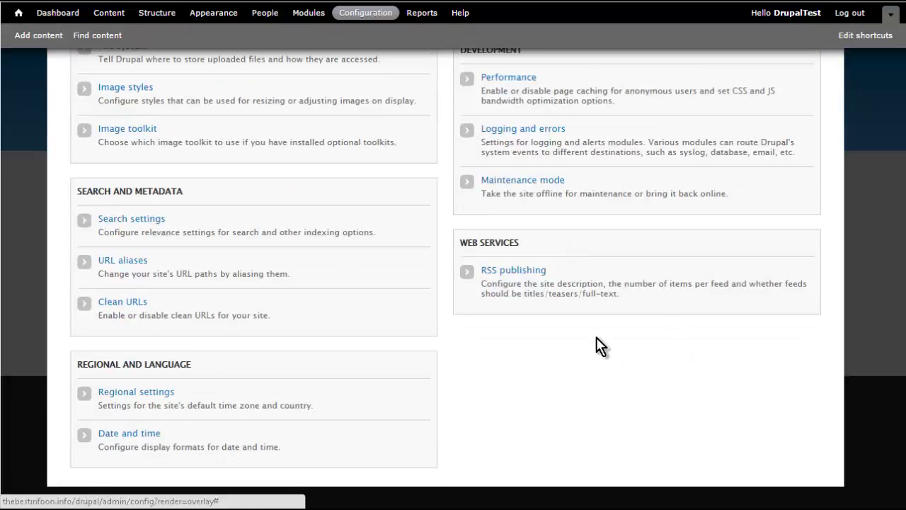
left_click(522, 276)
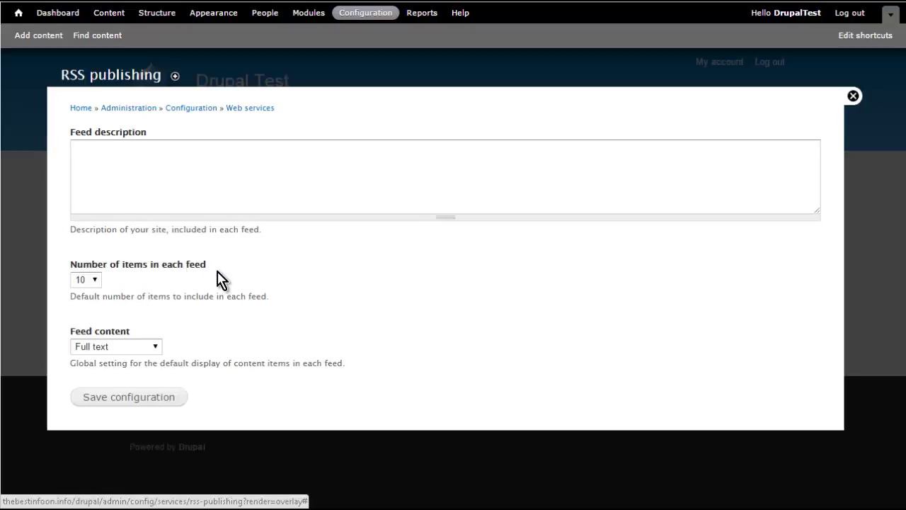
left_click(158, 348)
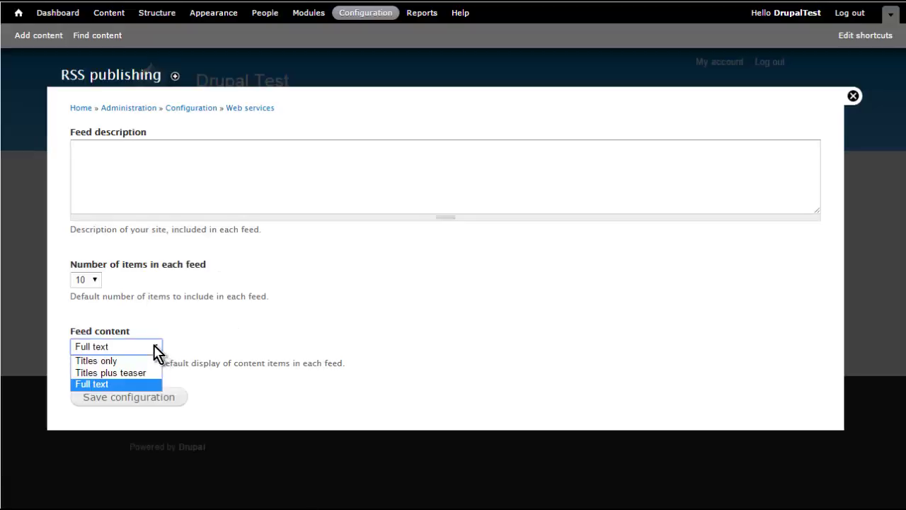
left_click(157, 351)
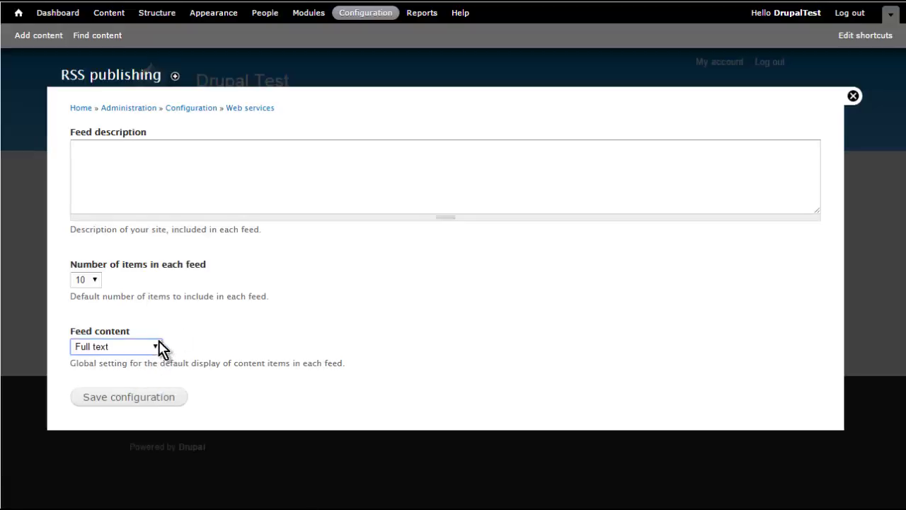
left_click_drag(209, 297, 204, 297)
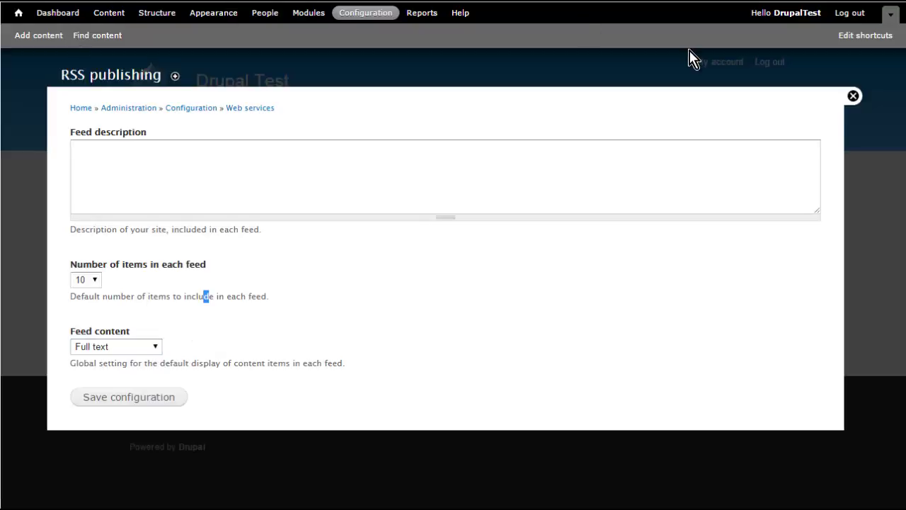
left_click(186, 108)
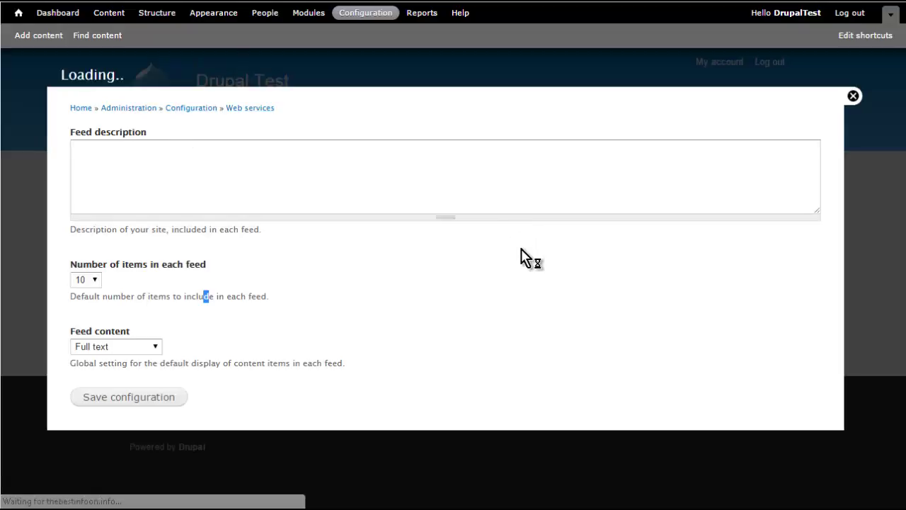